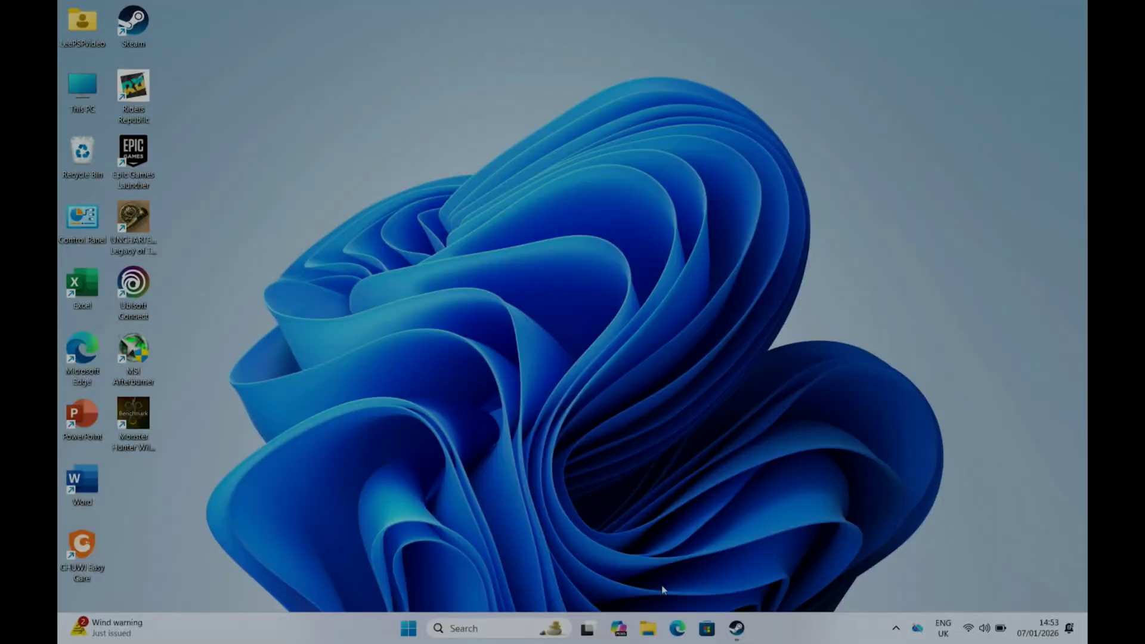
Search 'armbian imager github' in Edge and scroll the armbian/imager README to its Download section.
left_click(677, 628)
type("armbian")
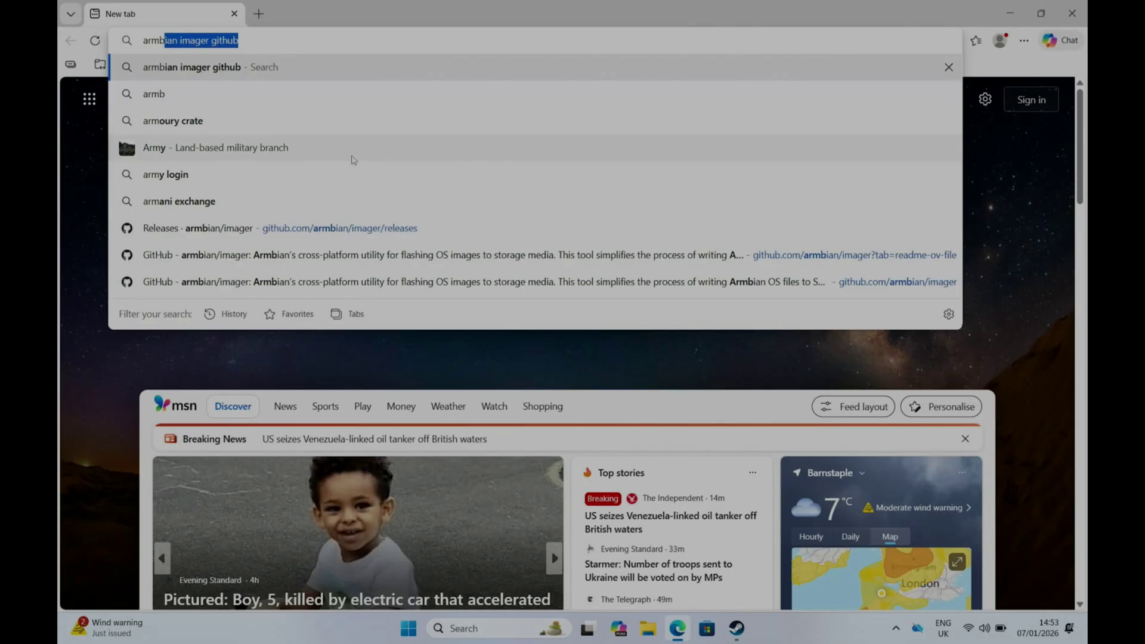
type(" ima")
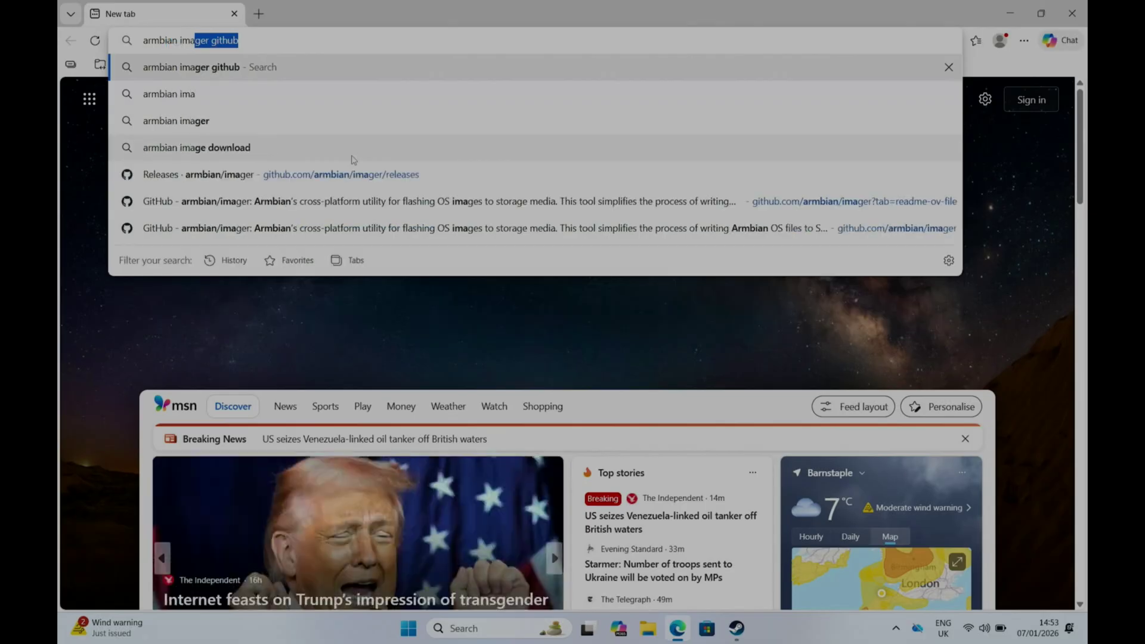
type("ger github")
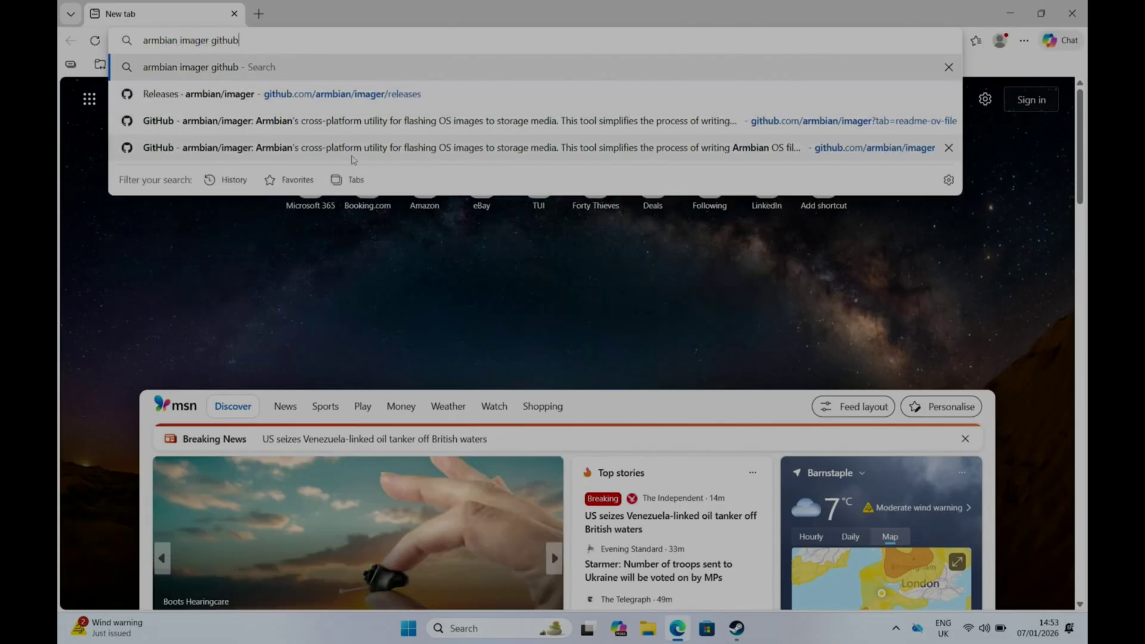
key("Return")
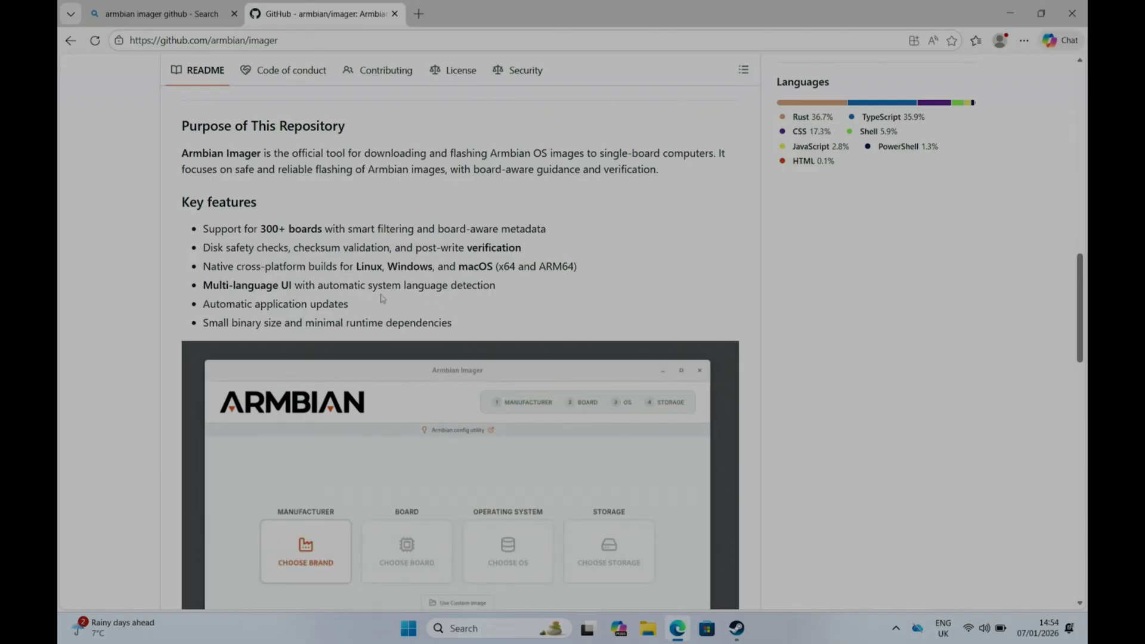
scroll(382, 298, "down", 10)
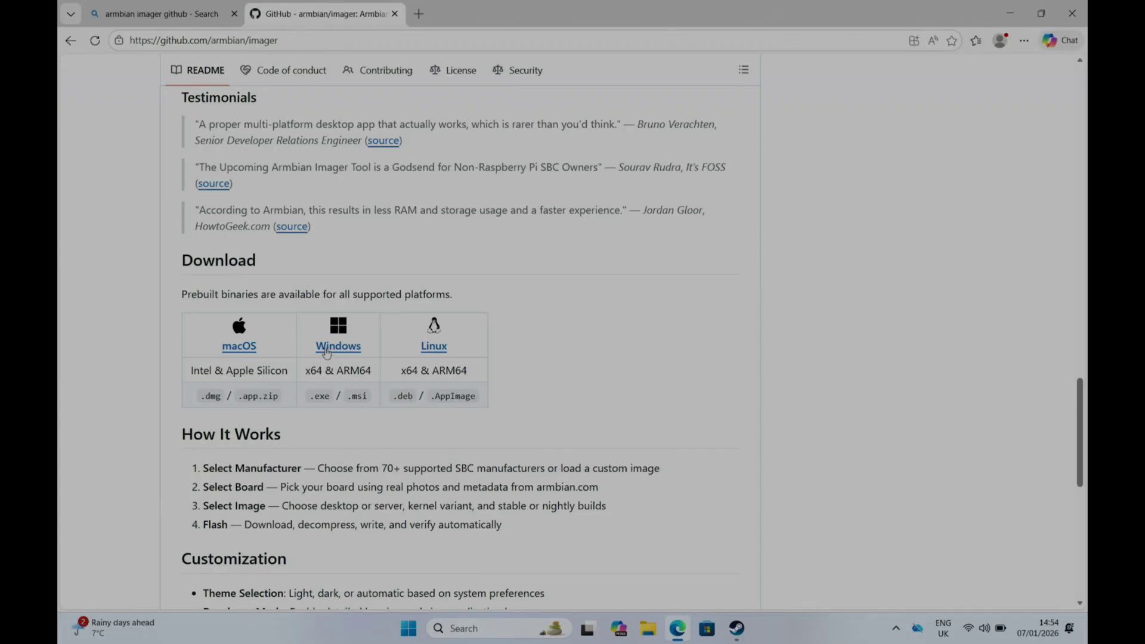
Go to the releases page and download Armbian.Imager_1.2.4_x64-setup.exe from the v1.2.4 assets.
left_click(350, 349)
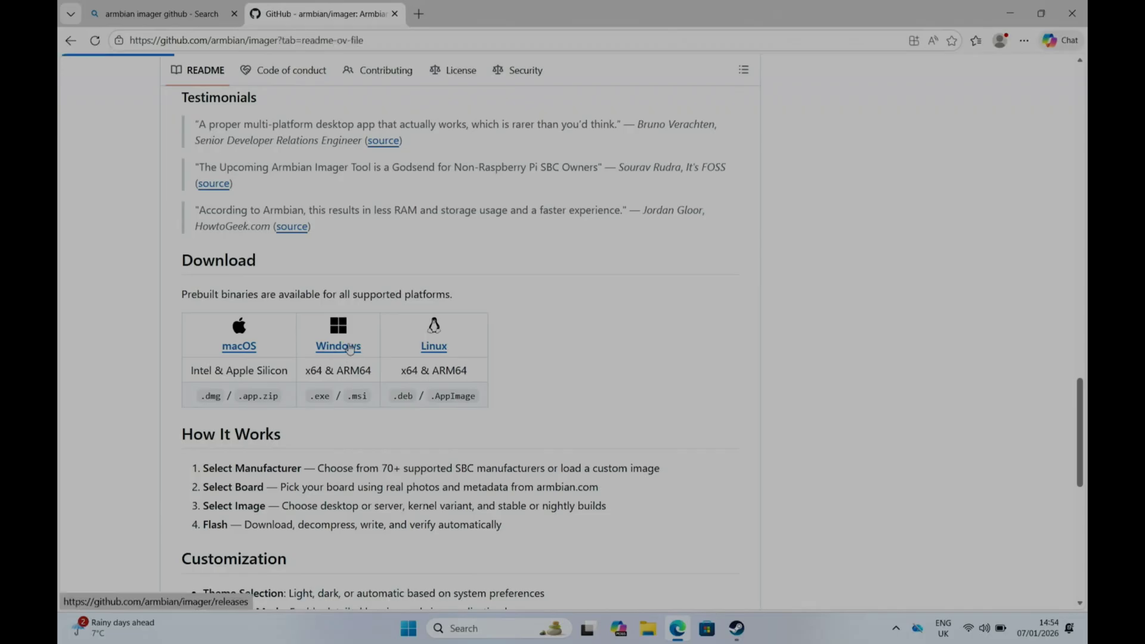
scroll(406, 501, "down", 7)
scroll(404, 503, "down", 1)
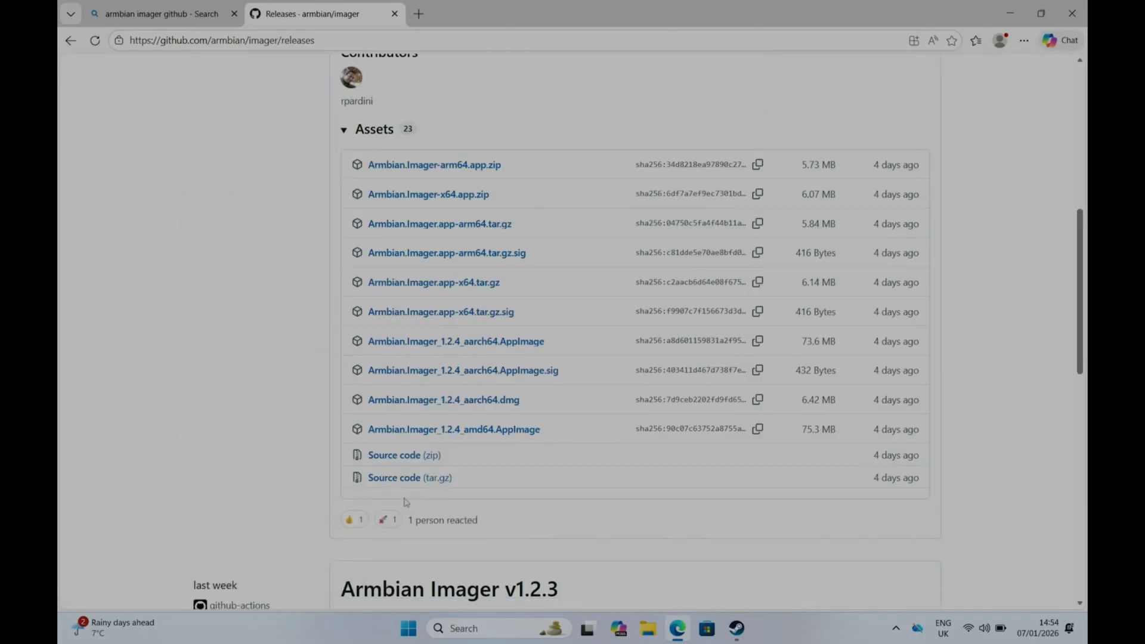
scroll(405, 503, "down", 4)
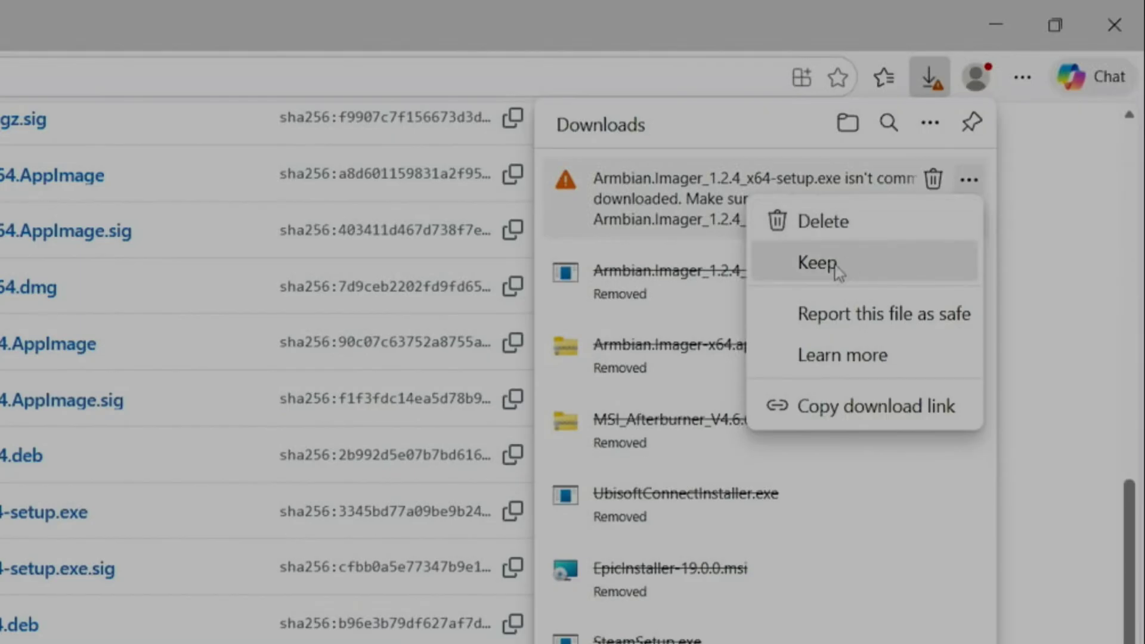
Keep the flagged Armbian Imager installer download despite the safety warning.
left_click(853, 265)
left_click(944, 551)
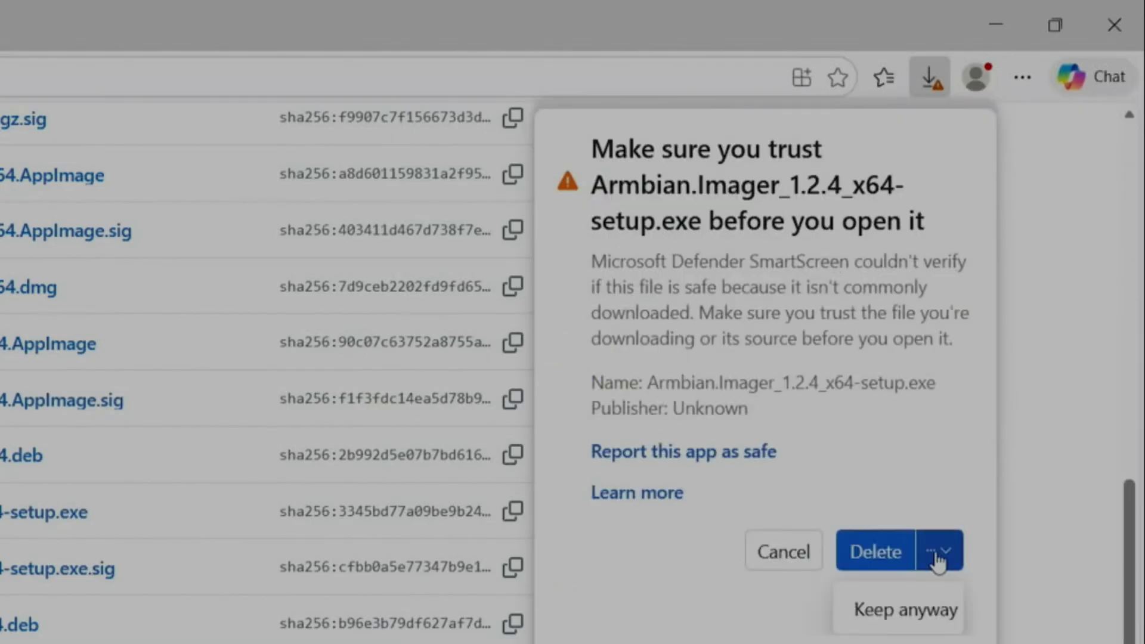
left_click(901, 618)
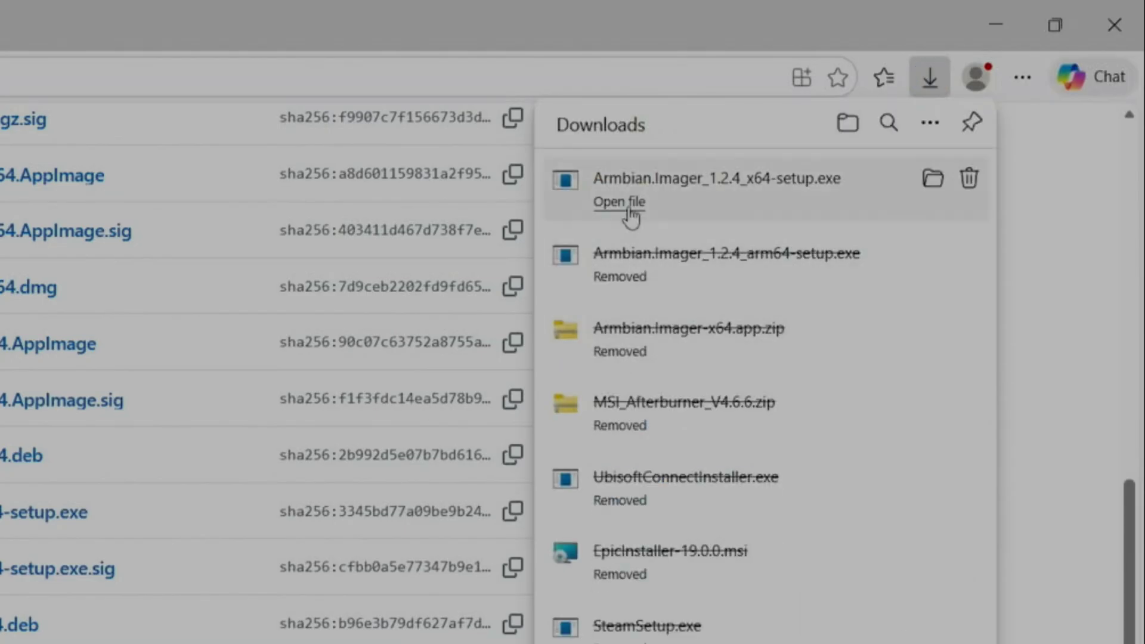
Run the Armbian Imager 1.2.4 setup and step through the installer to its final page.
left_click(631, 217)
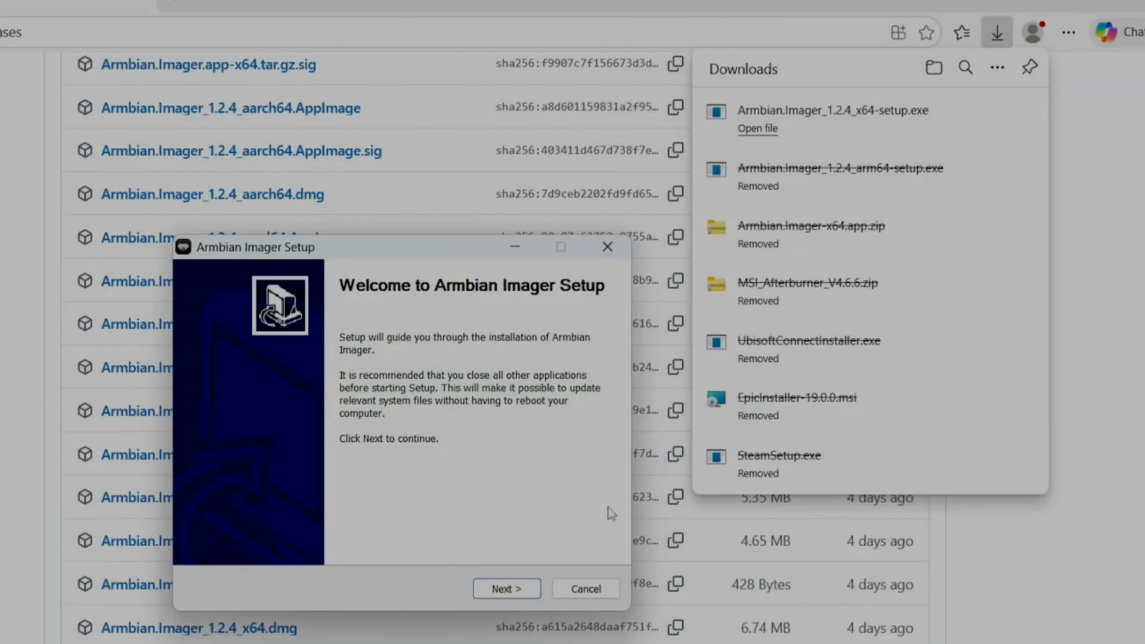
left_click(295, 643)
left_click(295, 643)
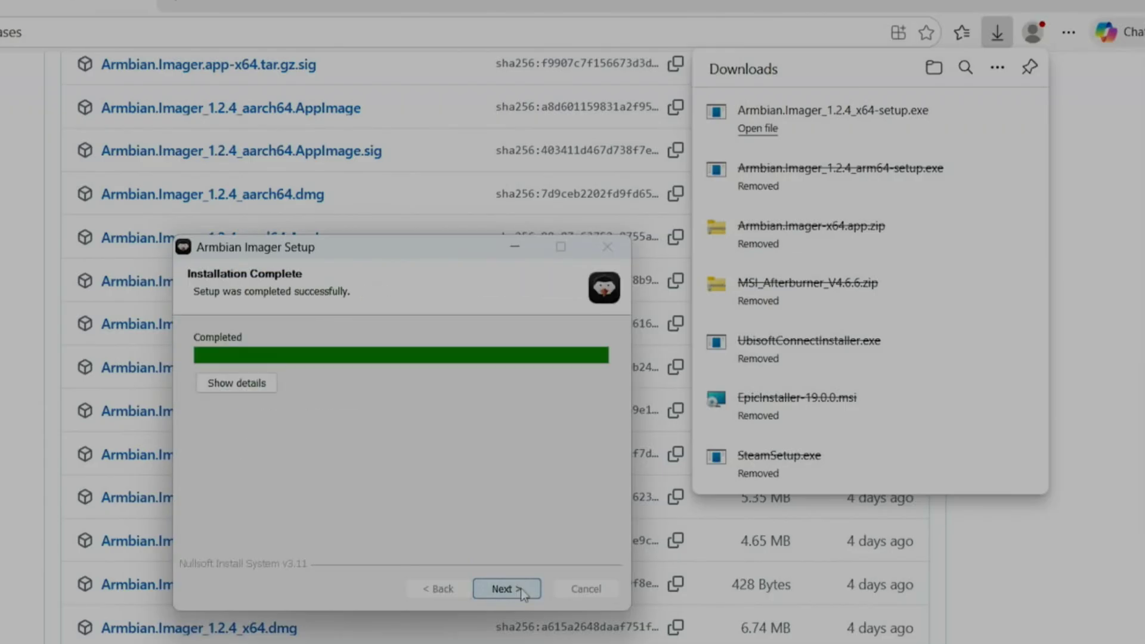
left_click(521, 591)
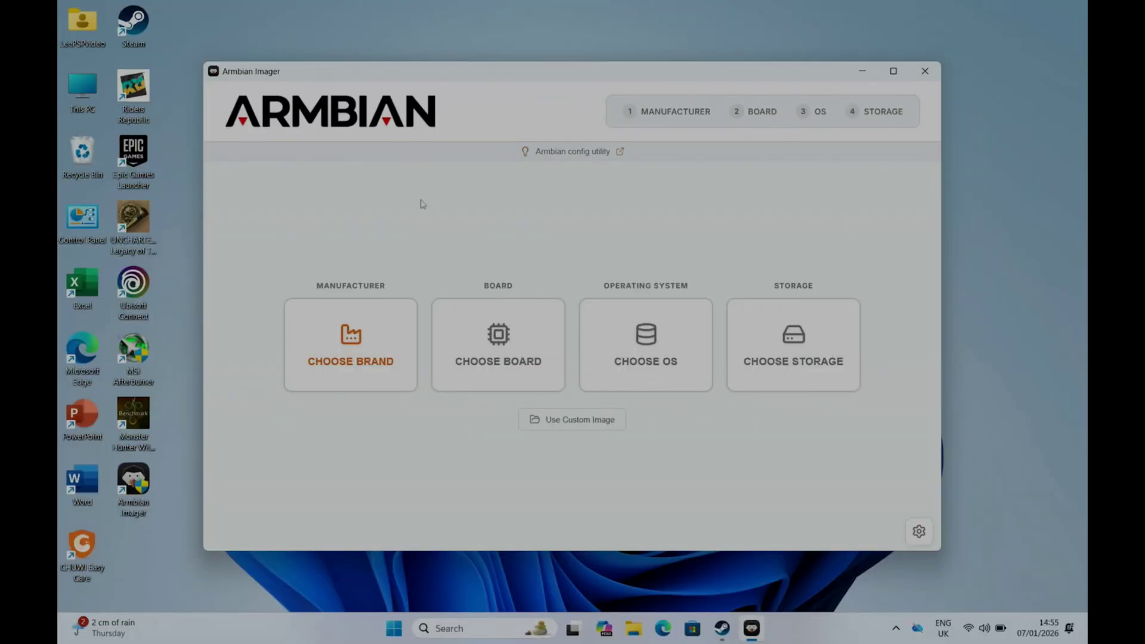
Search the manufacturer list and pick Raspberry Pi as the manufacturer.
left_click(331, 359)
type("orang")
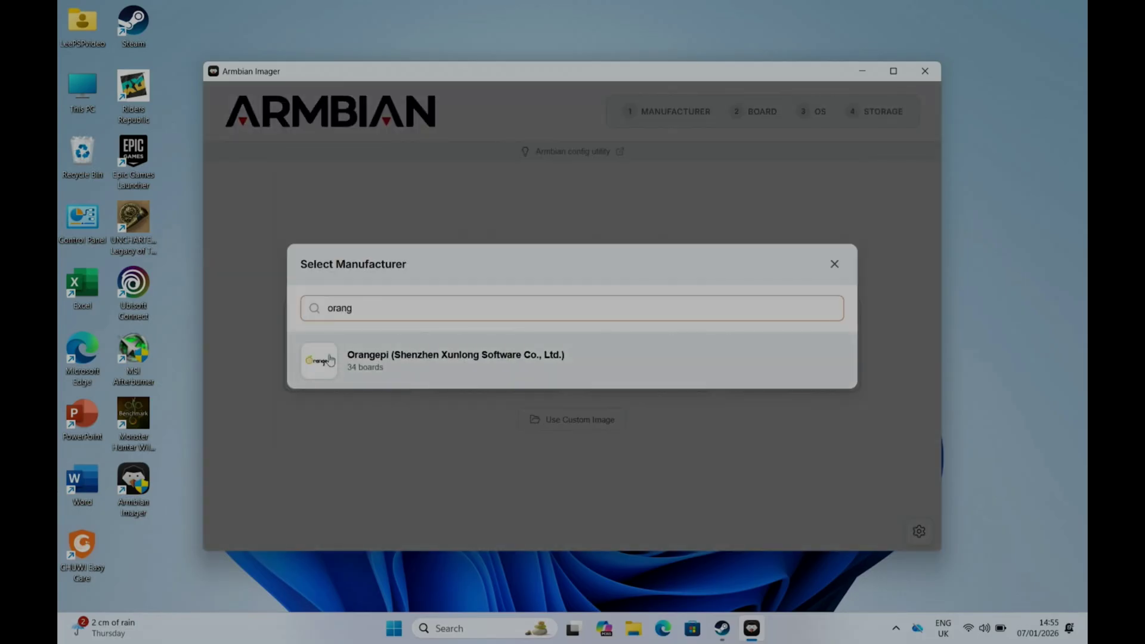
key("BackSpace")
key("BackSpace")
key("BackSpace")
key("BackSpace")
key("BackSpace")
type("rasp")
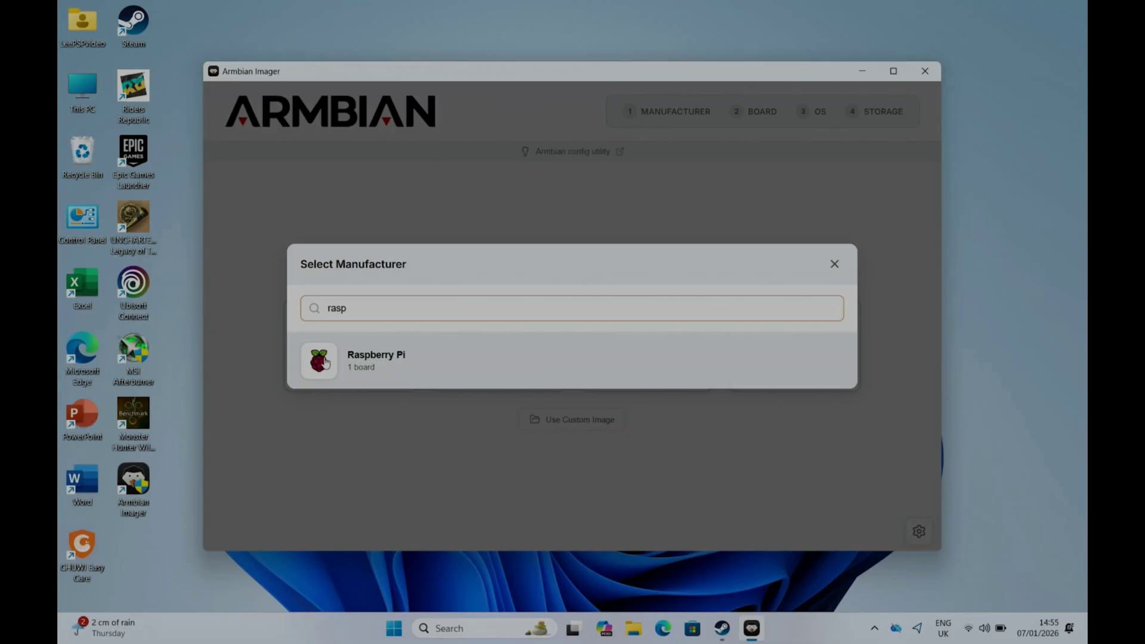
left_click(320, 364)
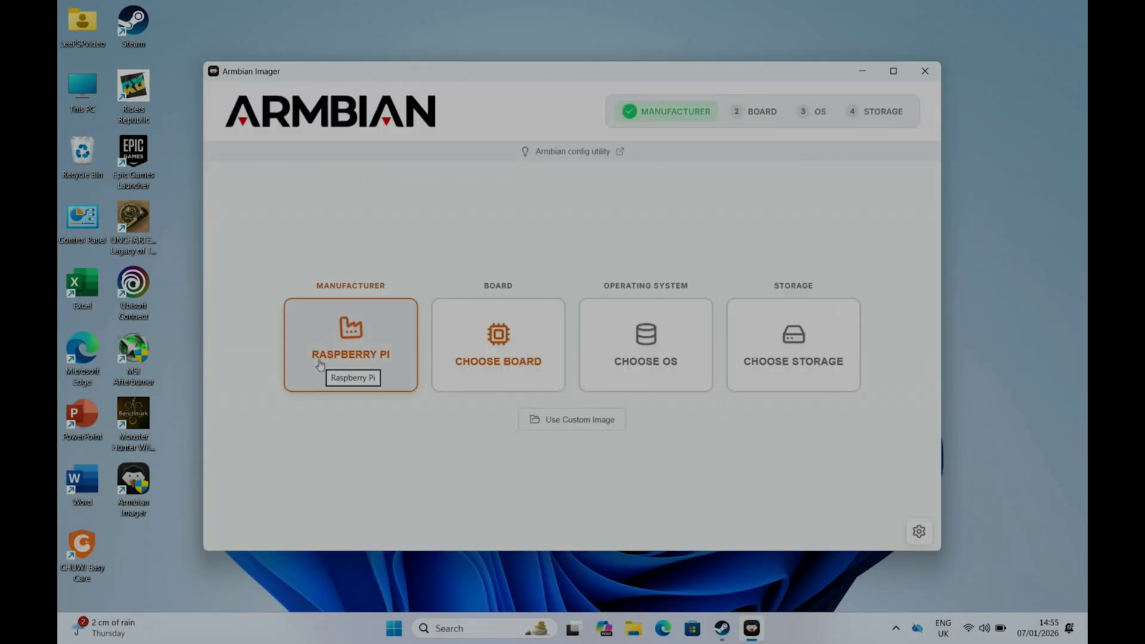
Reopen the manufacturer list, browse all manufacturers, then filter it with 'orange'.
left_click(357, 354)
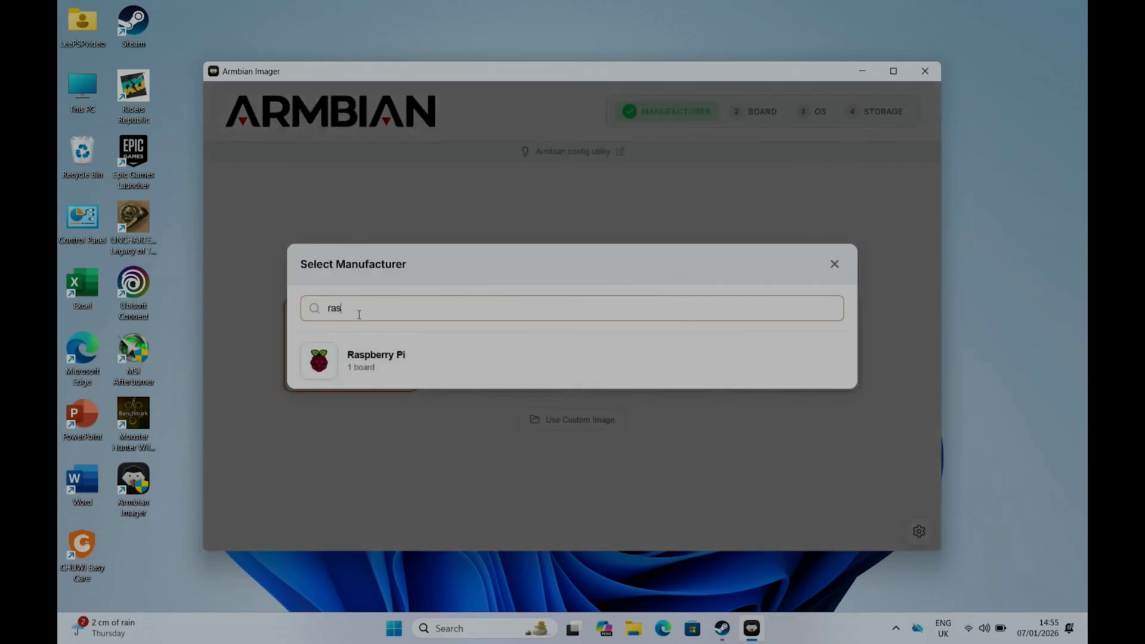
key("BackSpace")
key("BackSpace")
key("BackSpace")
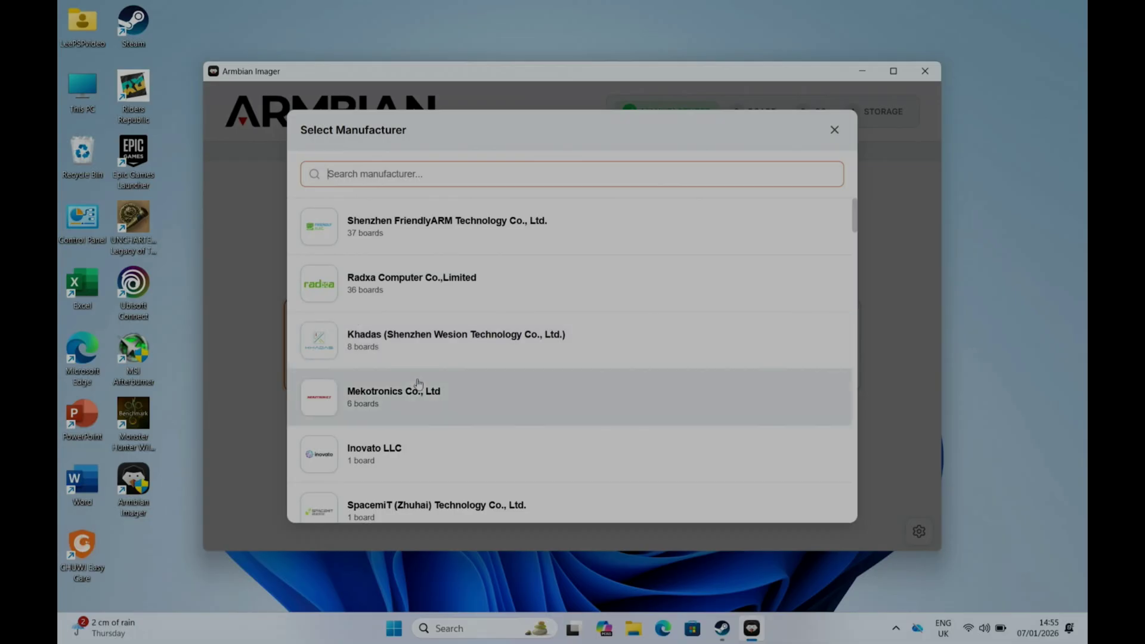
scroll(419, 385, "down", 2)
scroll(419, 385, "down", 4)
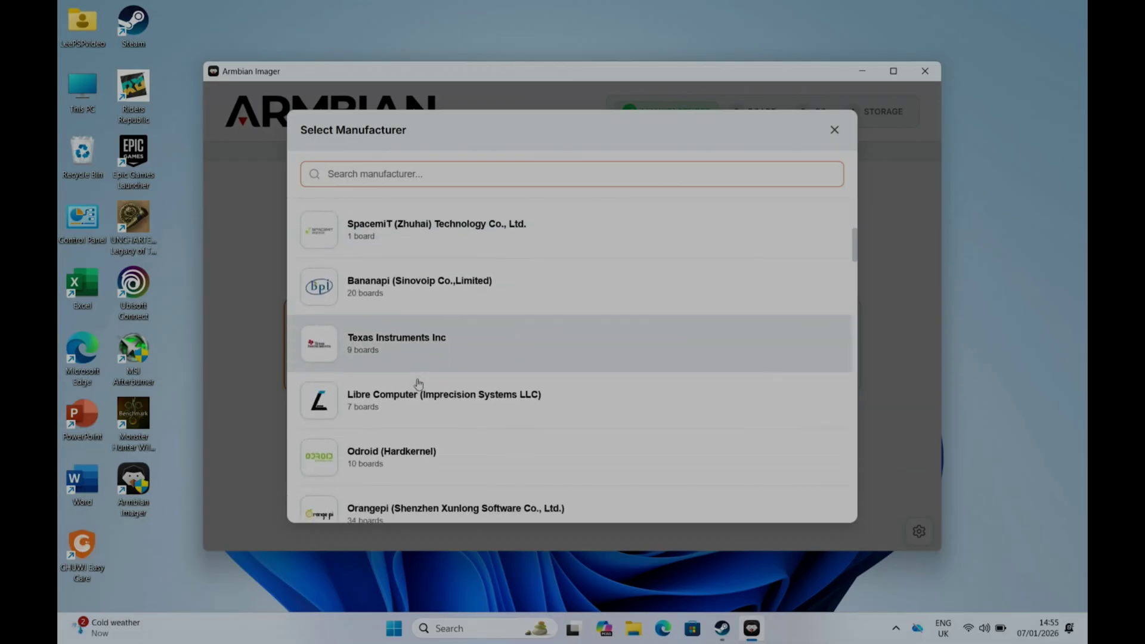
scroll(419, 385, "down", 5)
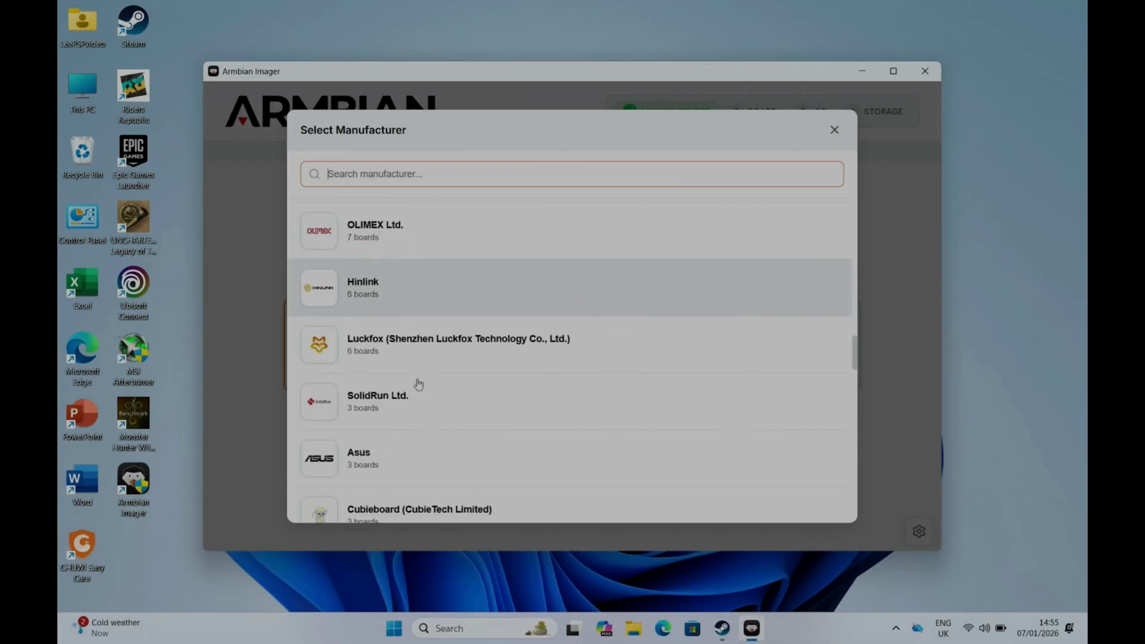
scroll(419, 385, "down", 12)
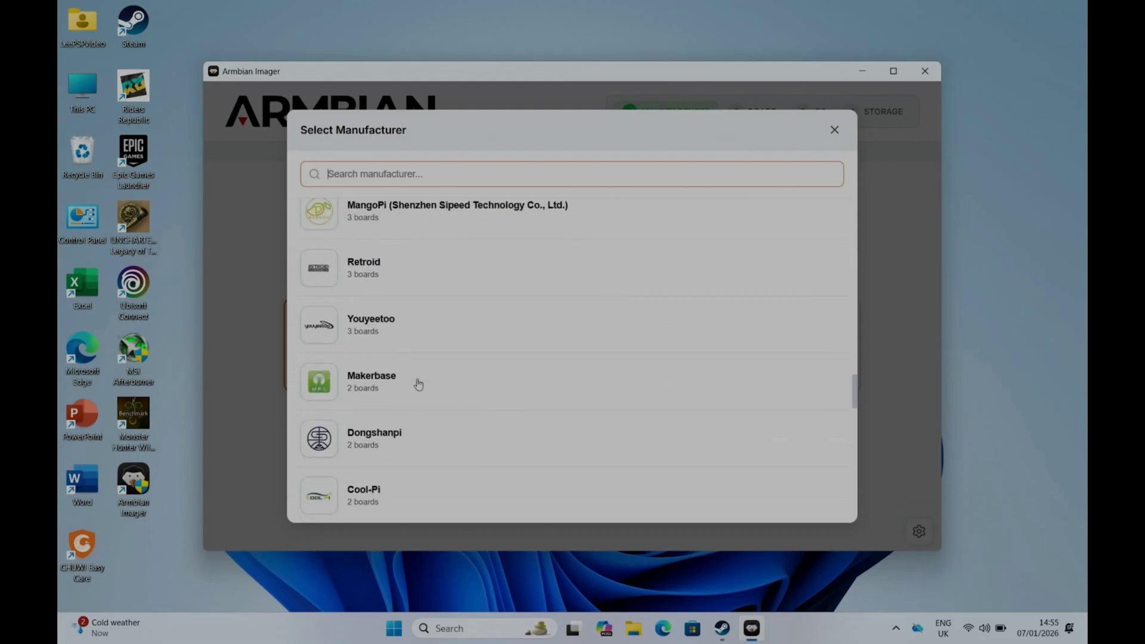
scroll(419, 385, "up", 6)
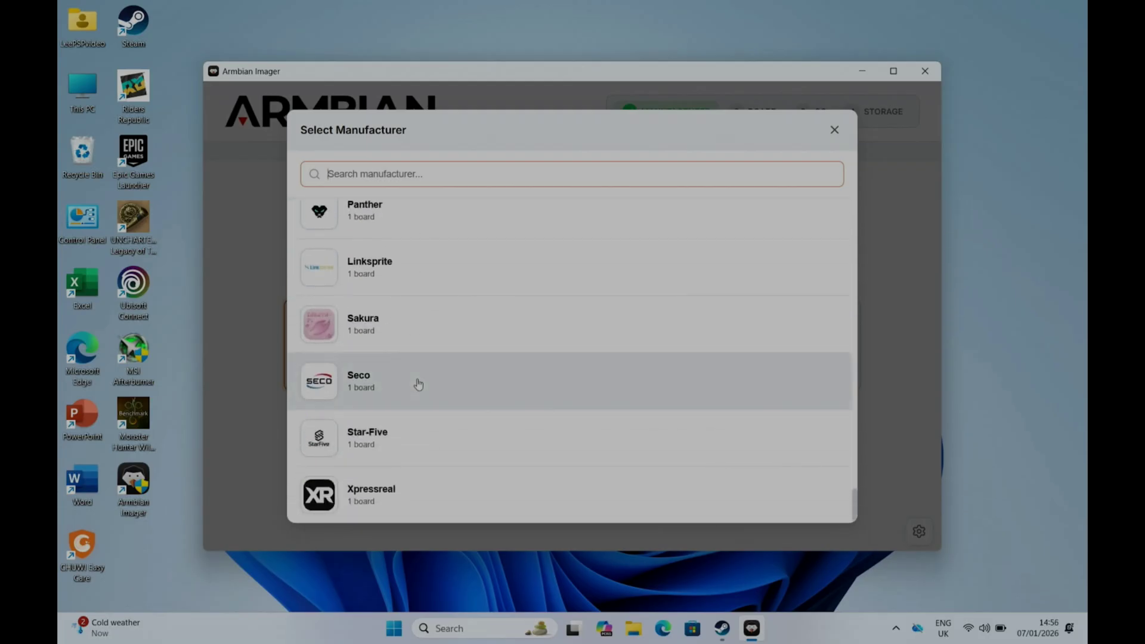
scroll(419, 384, "up", 14)
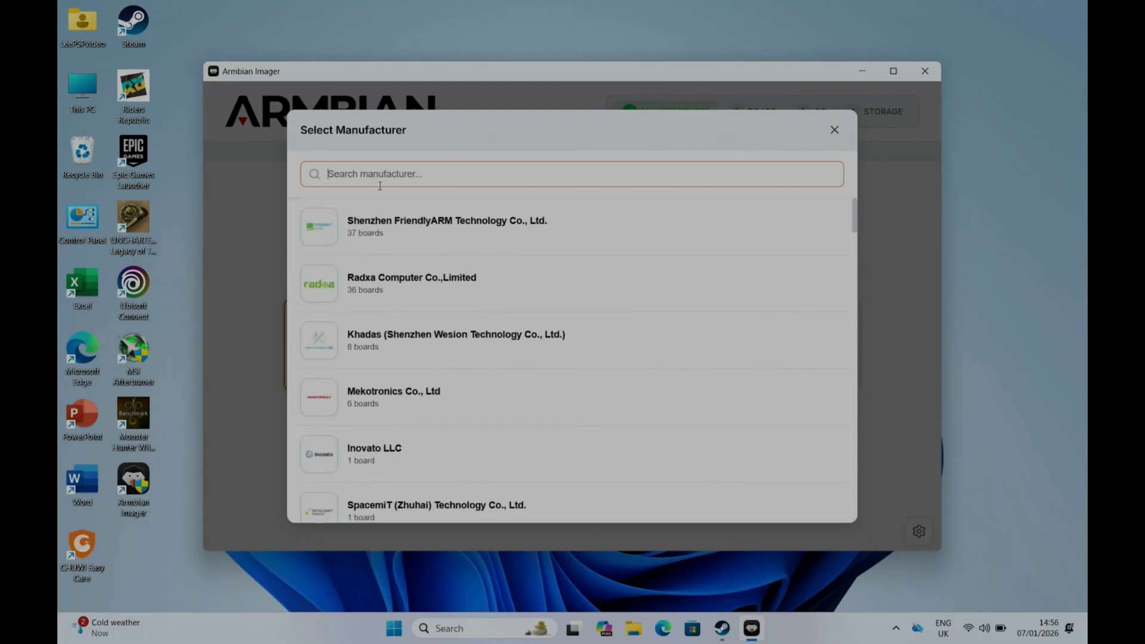
type("orange")
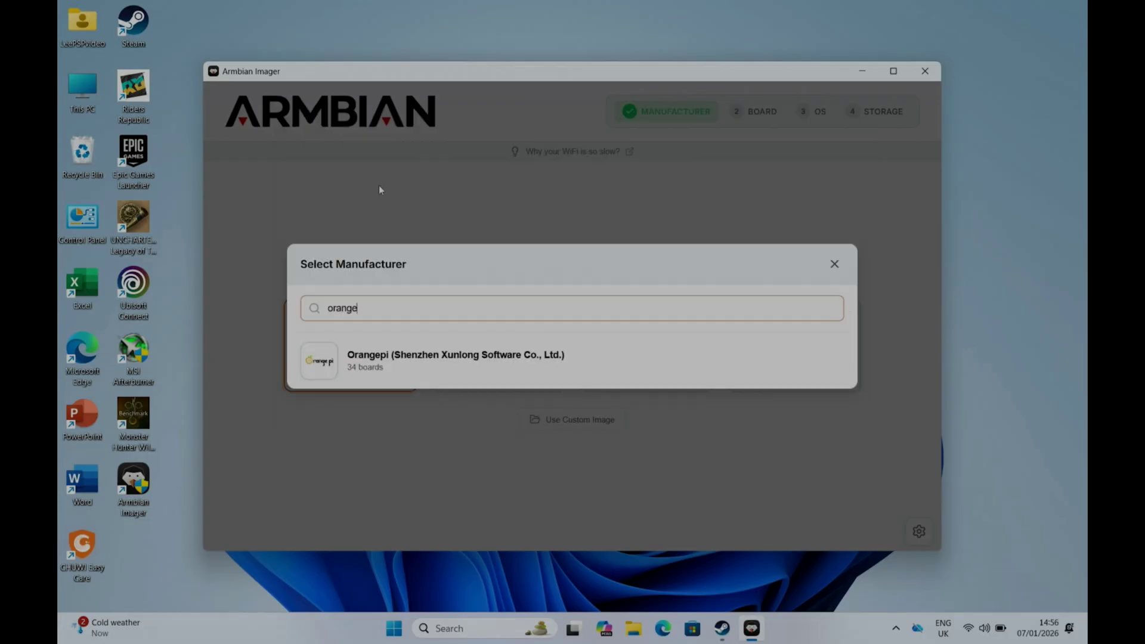
Choose Orangepi as the manufacturer and Orange Pi 5 as the board.
left_click(325, 356)
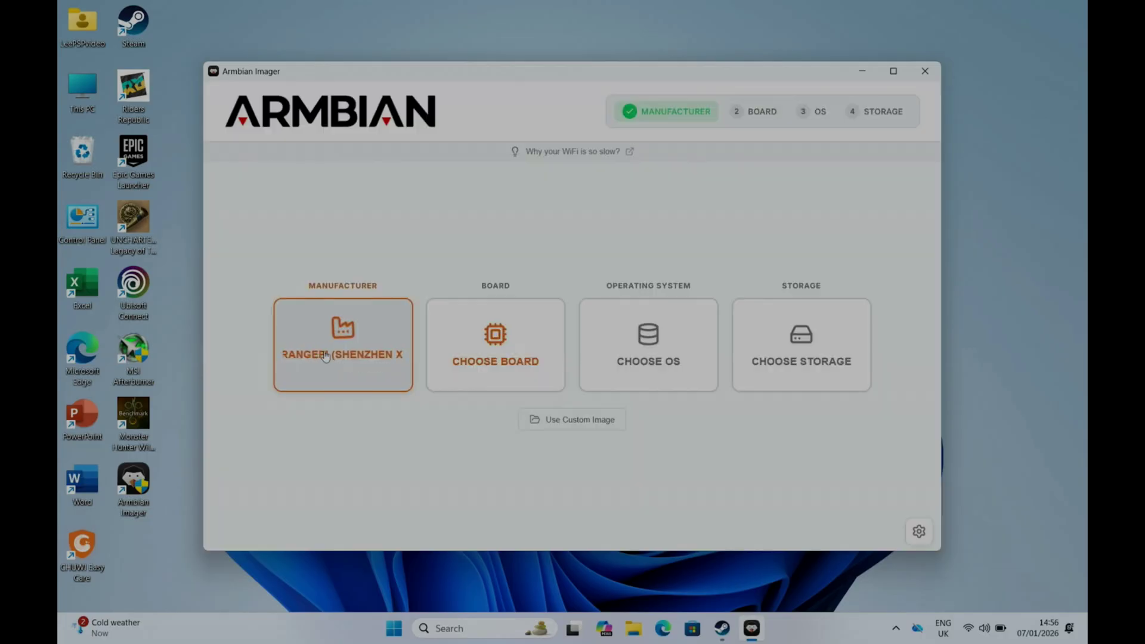
left_click(500, 345)
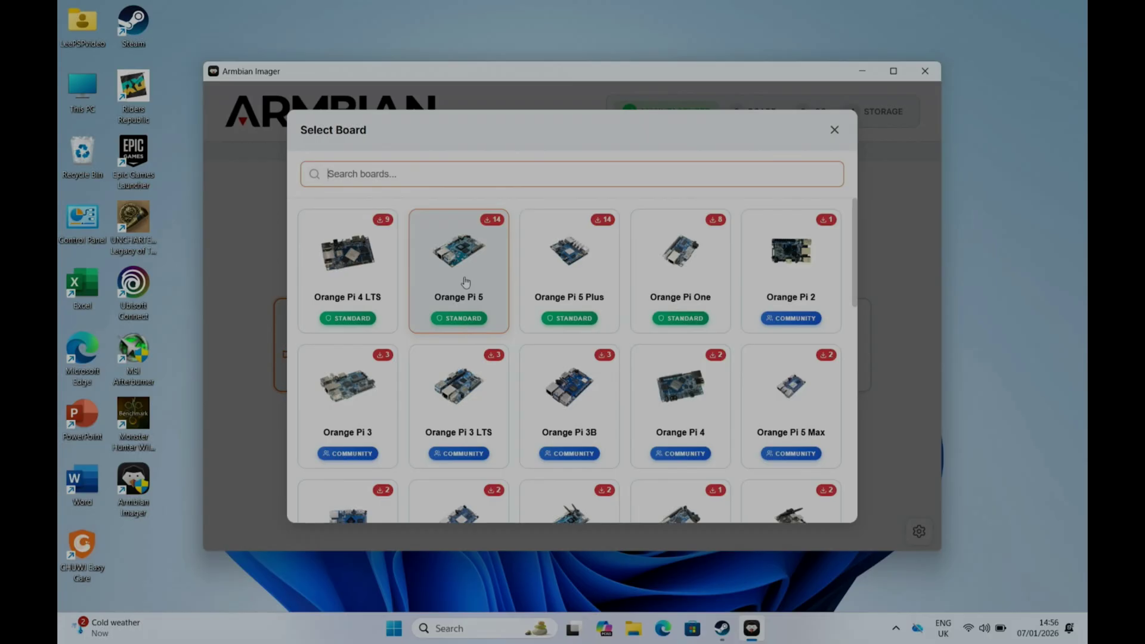
left_click(465, 256)
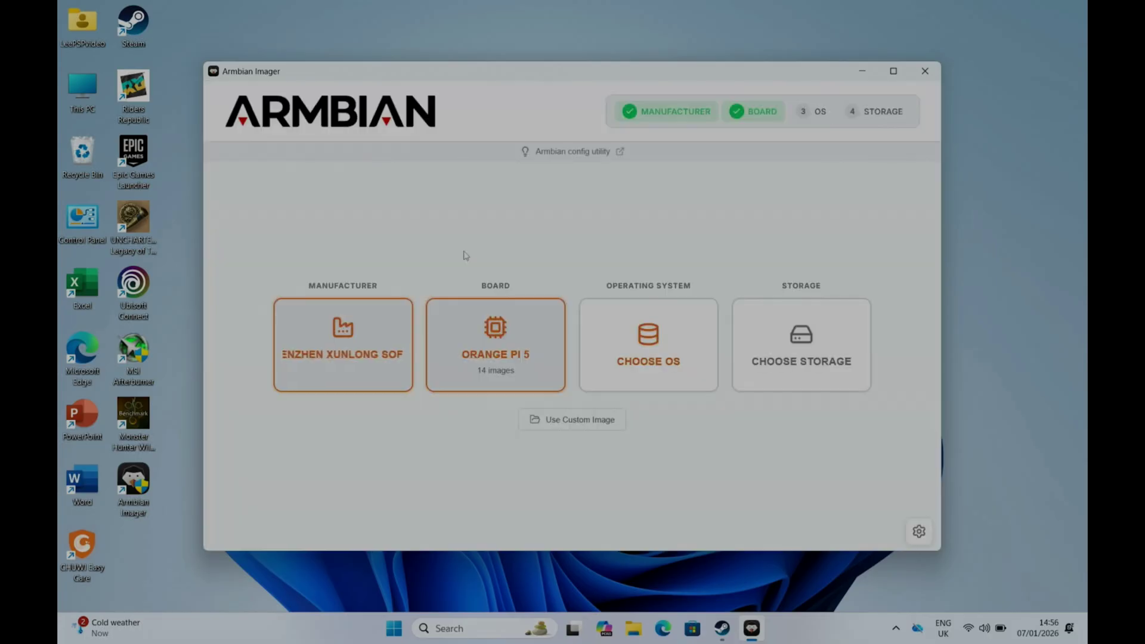
Browse the OS images and pick Armbian 25.11.1 noble GNOME (Recommended, Vendor).
left_click(634, 315)
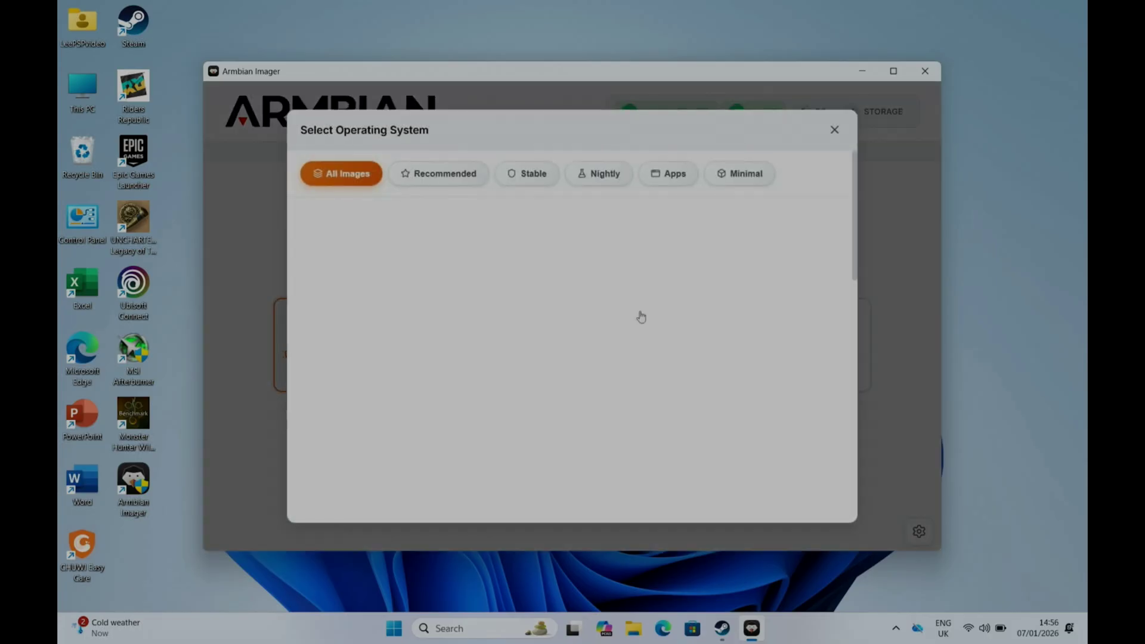
scroll(641, 317, "down", 3)
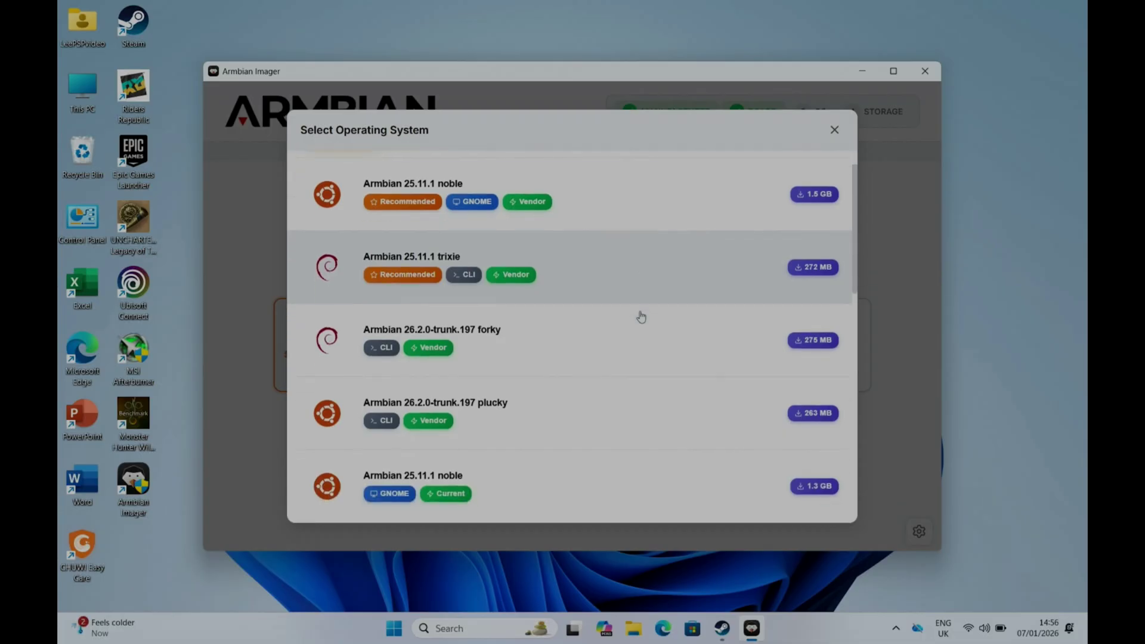
scroll(641, 316, "down", 8)
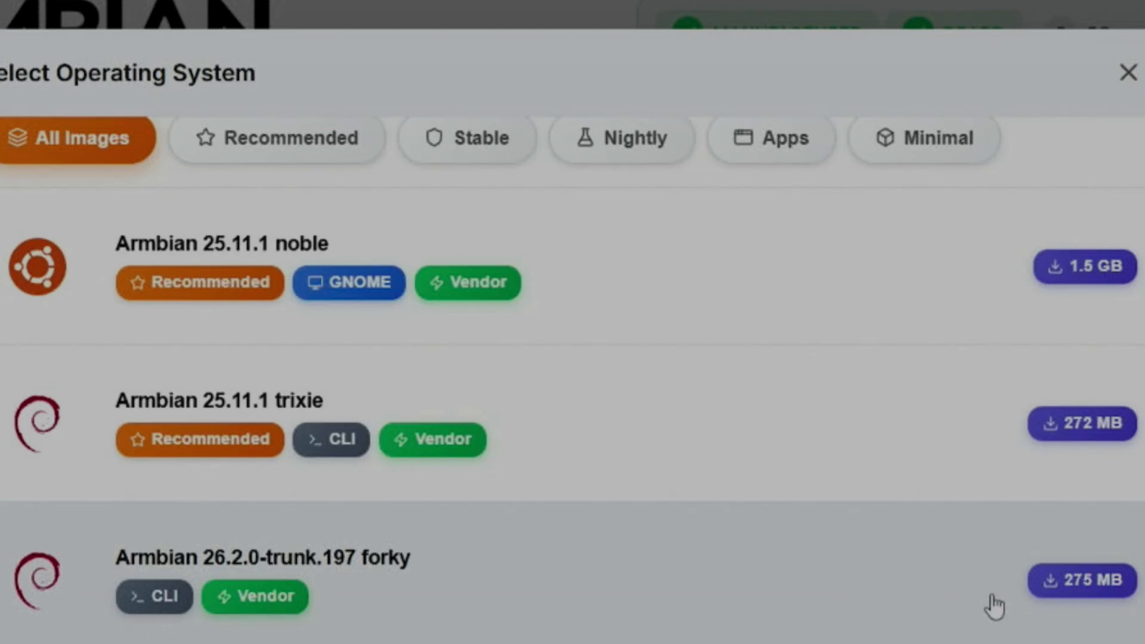
scroll(670, 635, "down", 2)
scroll(675, 635, "down", 1)
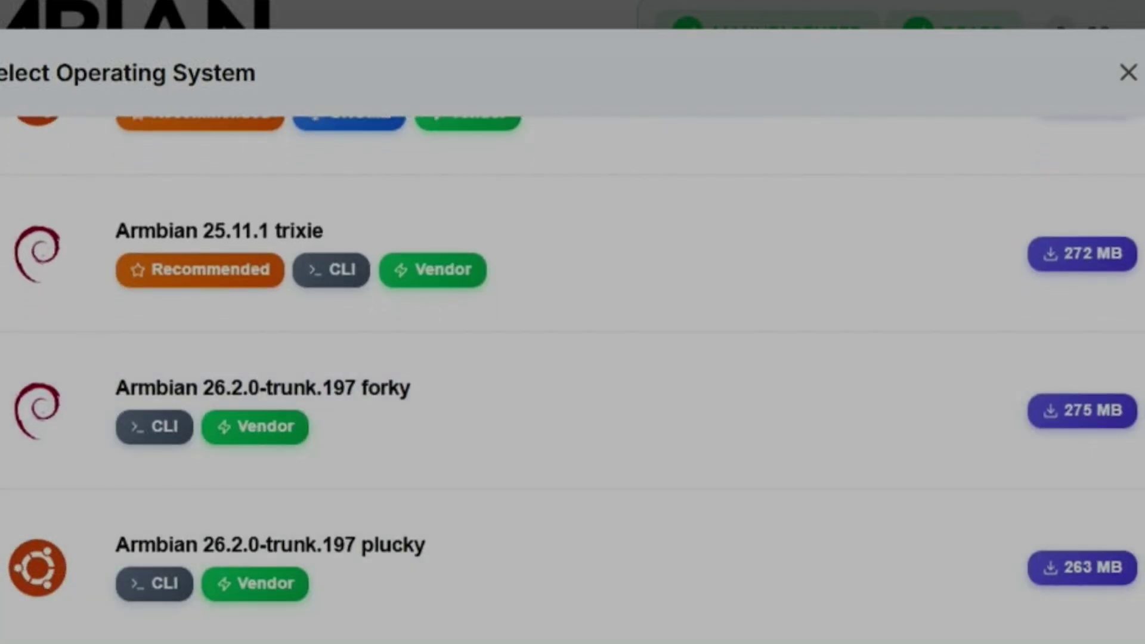
scroll(568, 631, "down", 6)
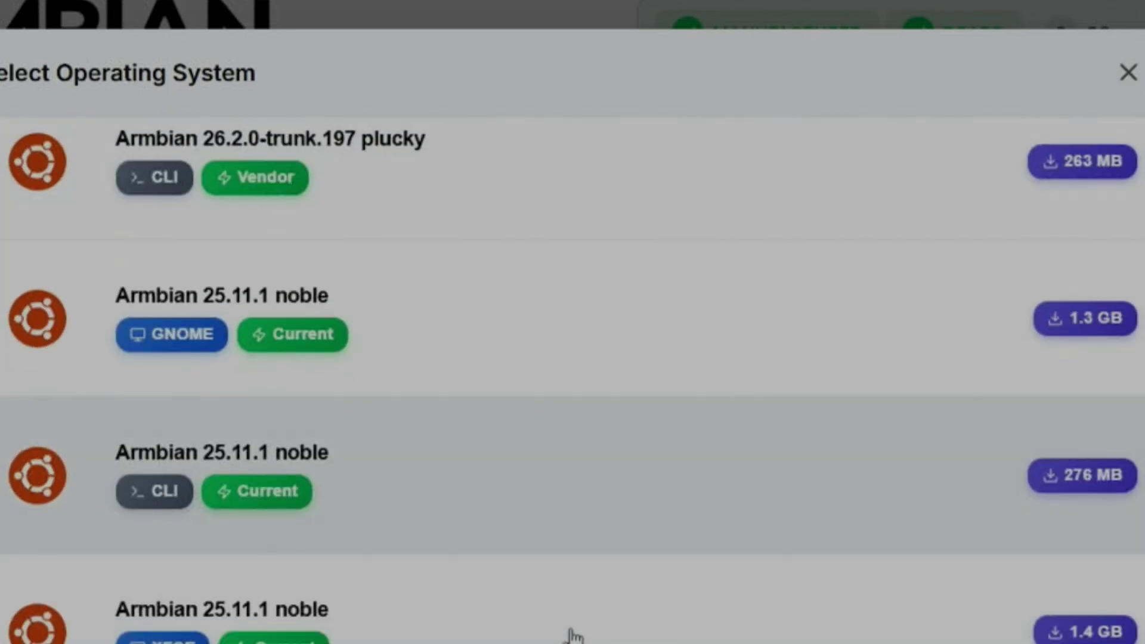
scroll(541, 598, "down", 5)
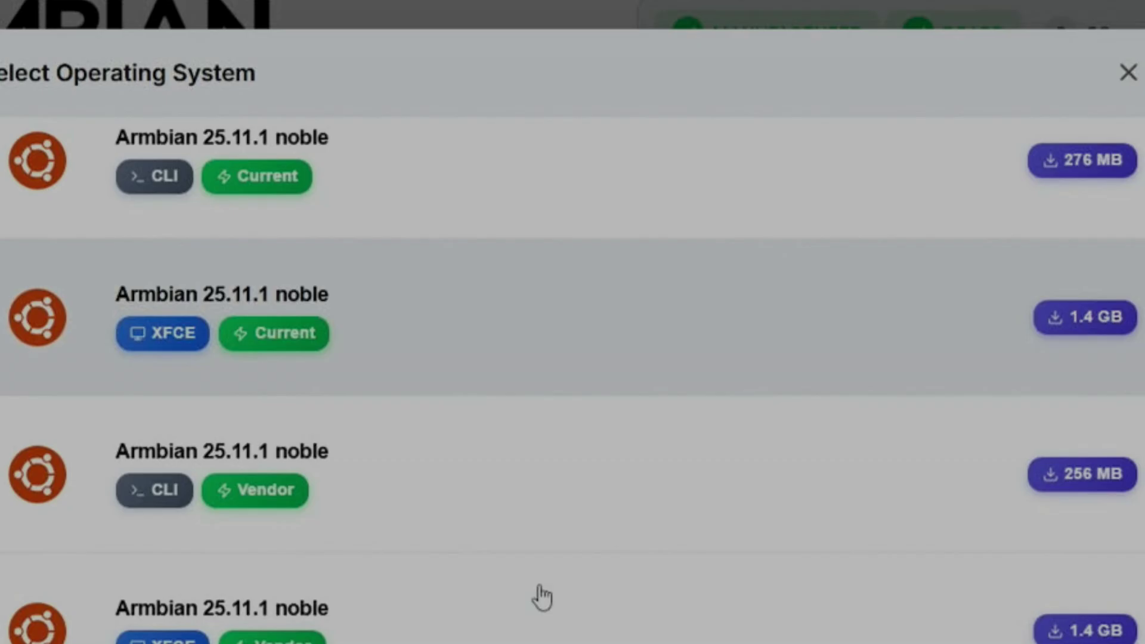
scroll(542, 598, "down", 6)
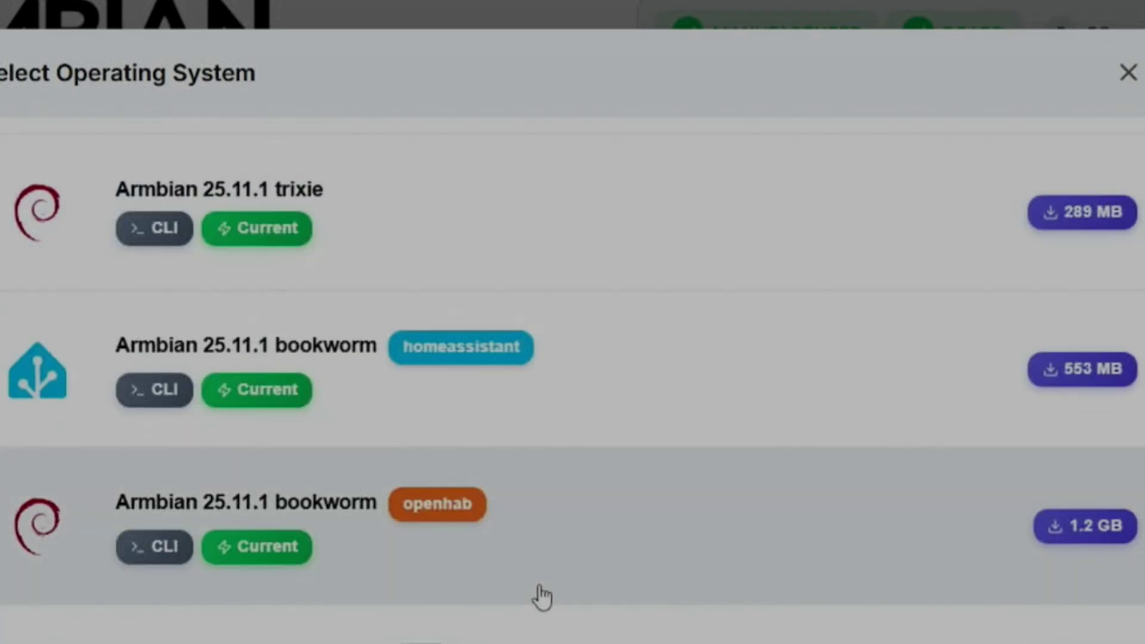
scroll(542, 597, "up", 15)
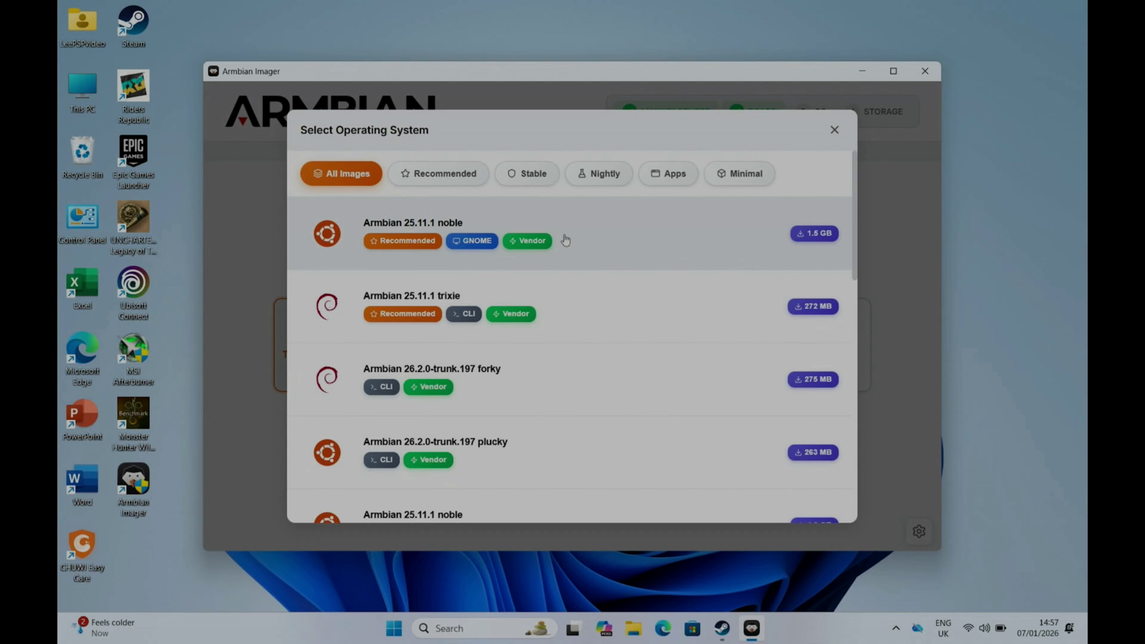
left_click(810, 238)
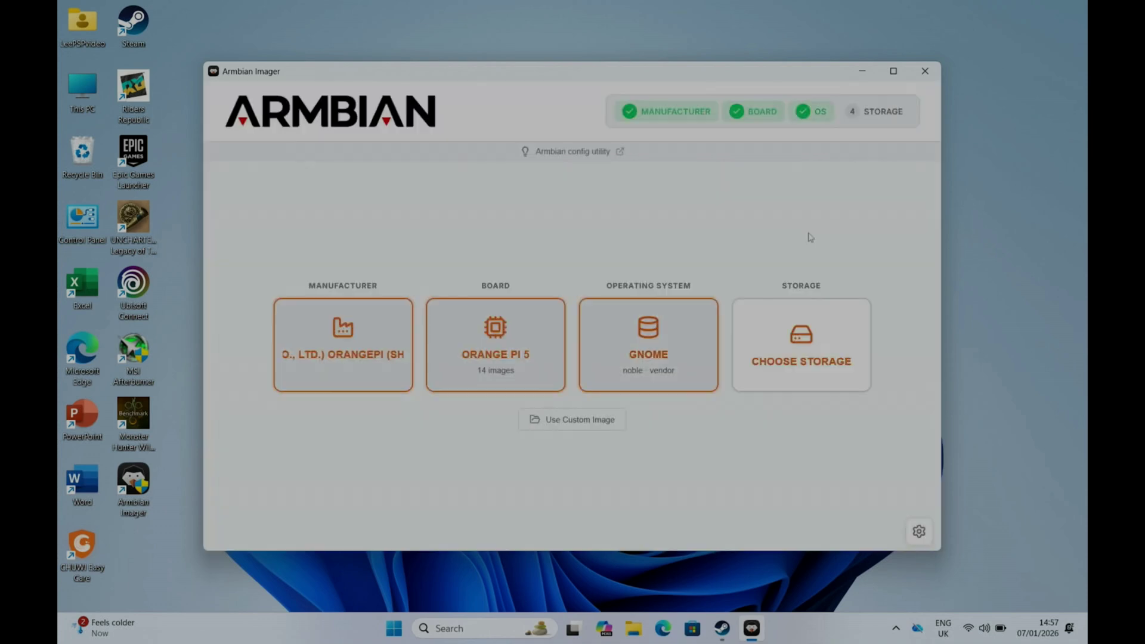
Select the 14.4 GB USB storage device (D:) as target and confirm Erase & Flash.
left_click(798, 336)
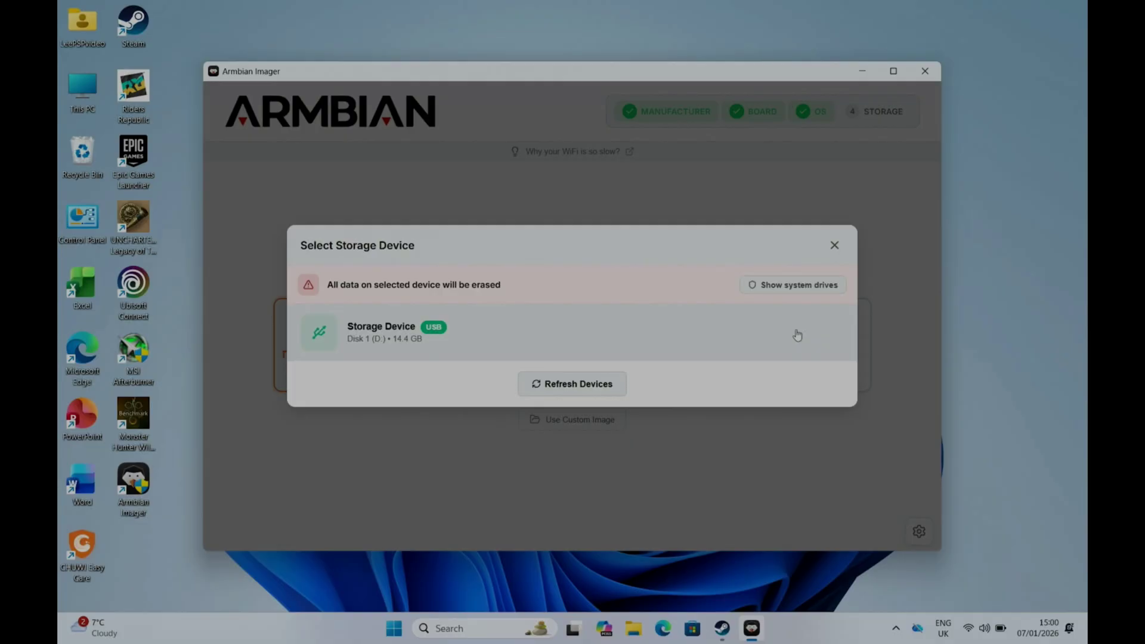
left_click(393, 336)
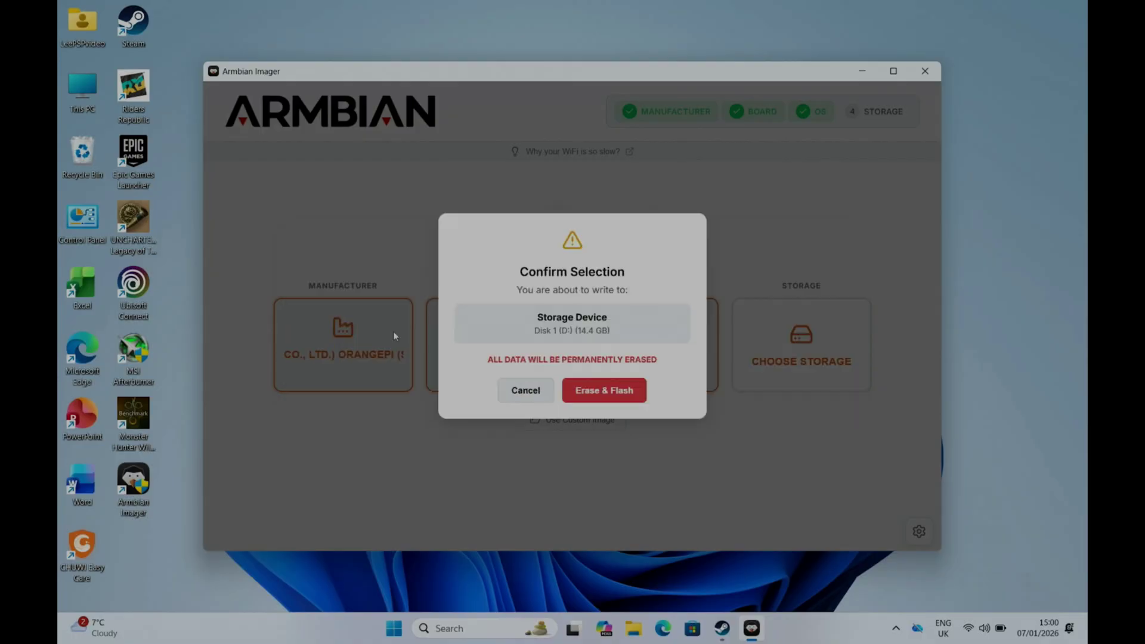
left_click(588, 392)
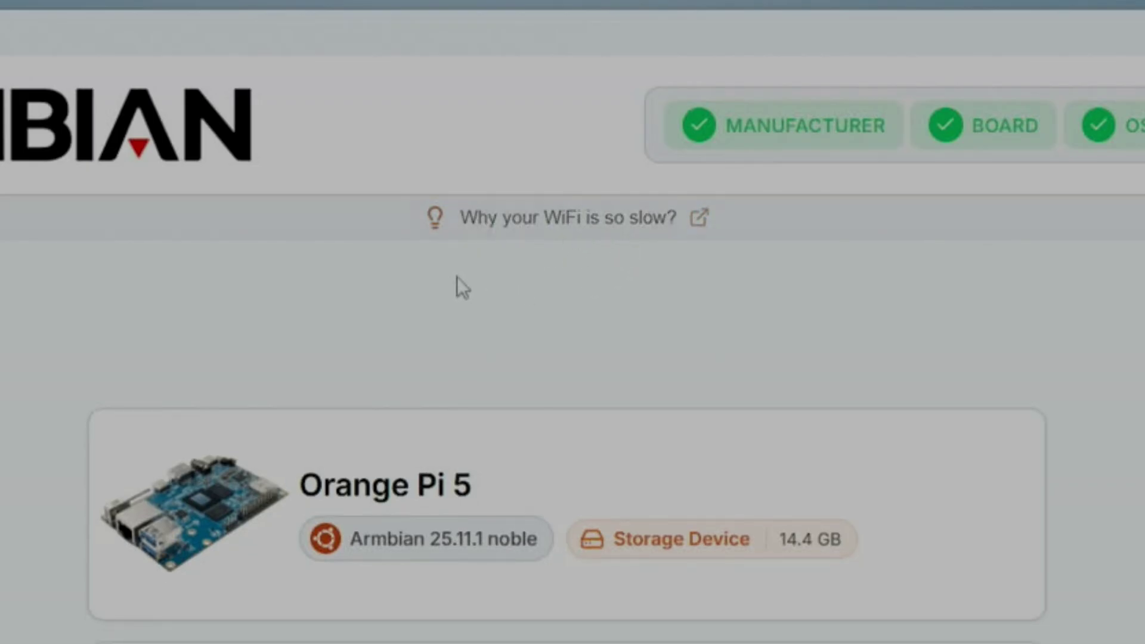
Open the 'Why your WiFi is so slow?' tip to view Armbian's WiFi performance tests docs.
left_click(525, 231)
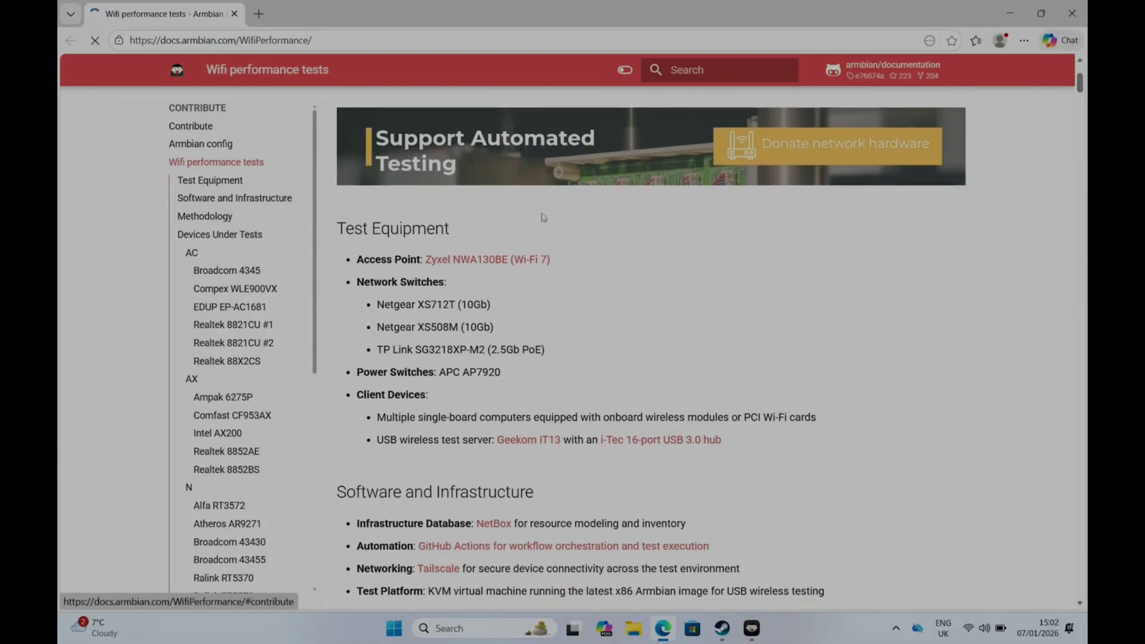
scroll(544, 217, "down", 5)
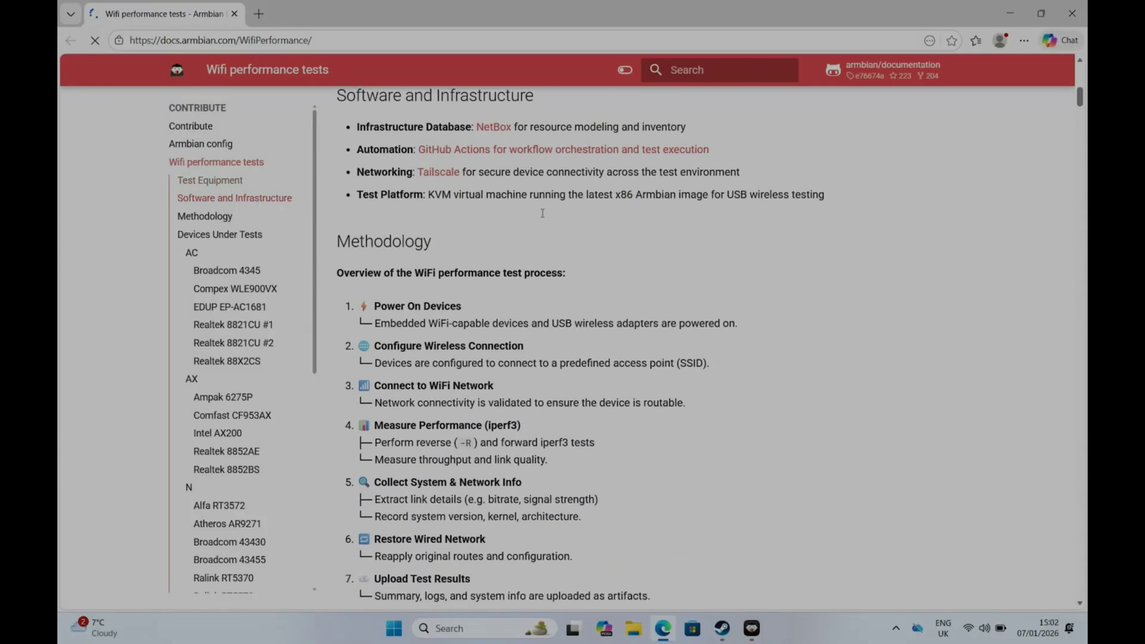
scroll(543, 217, "up", 10)
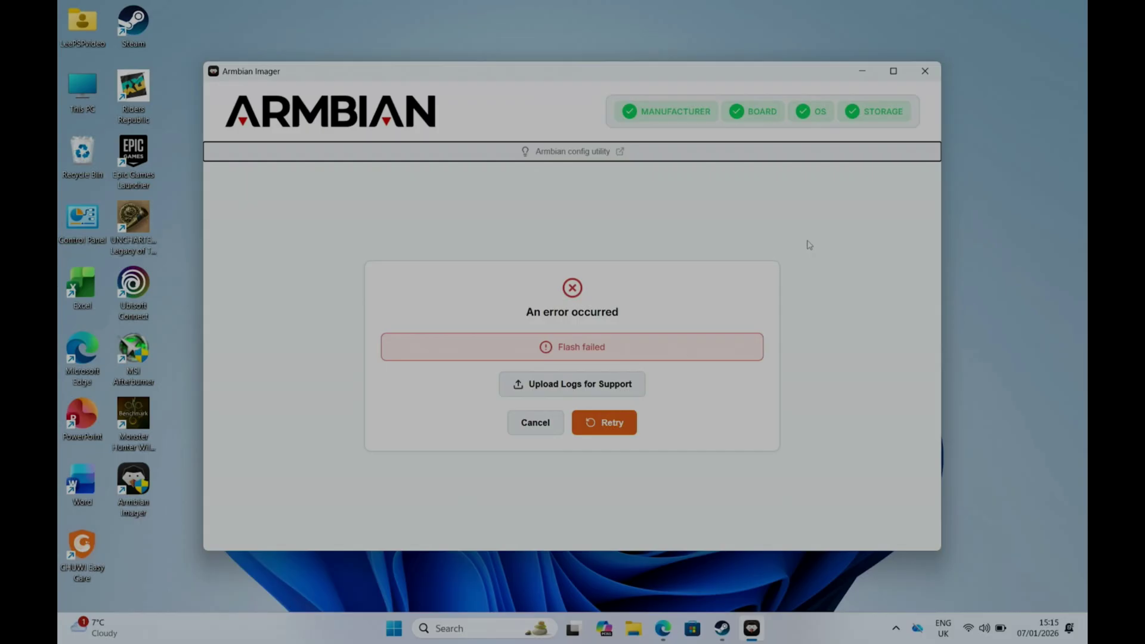
Retry the failed flash and let it run until 'Flash complete!' appears.
left_click(605, 423)
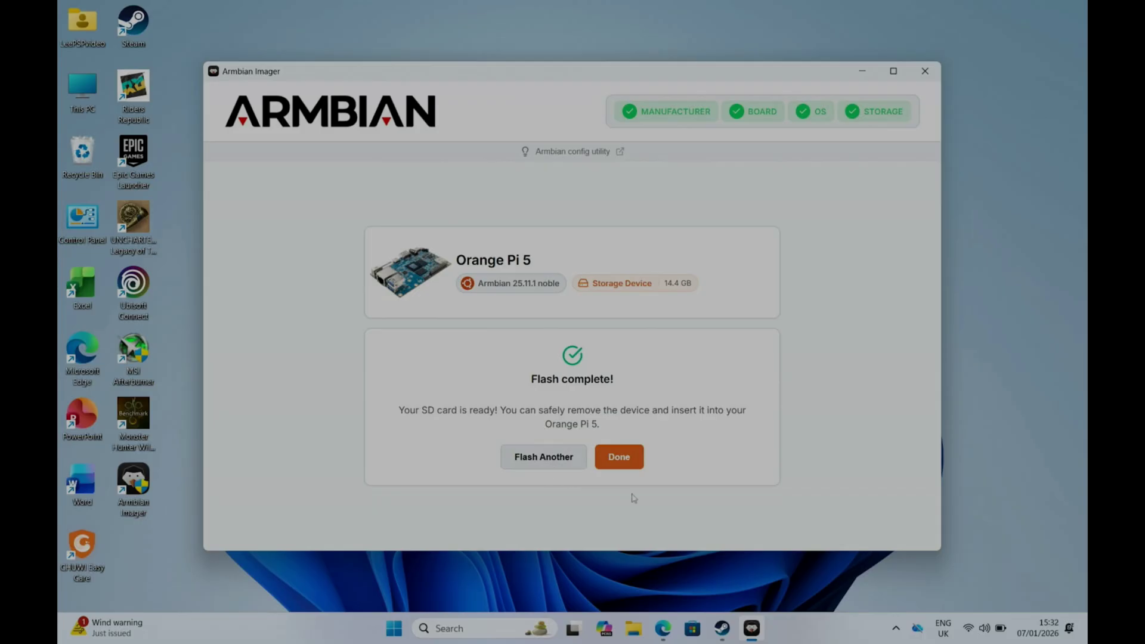
Return to the start page, browse Downloads for a custom image, then cancel the file picker.
left_click(627, 464)
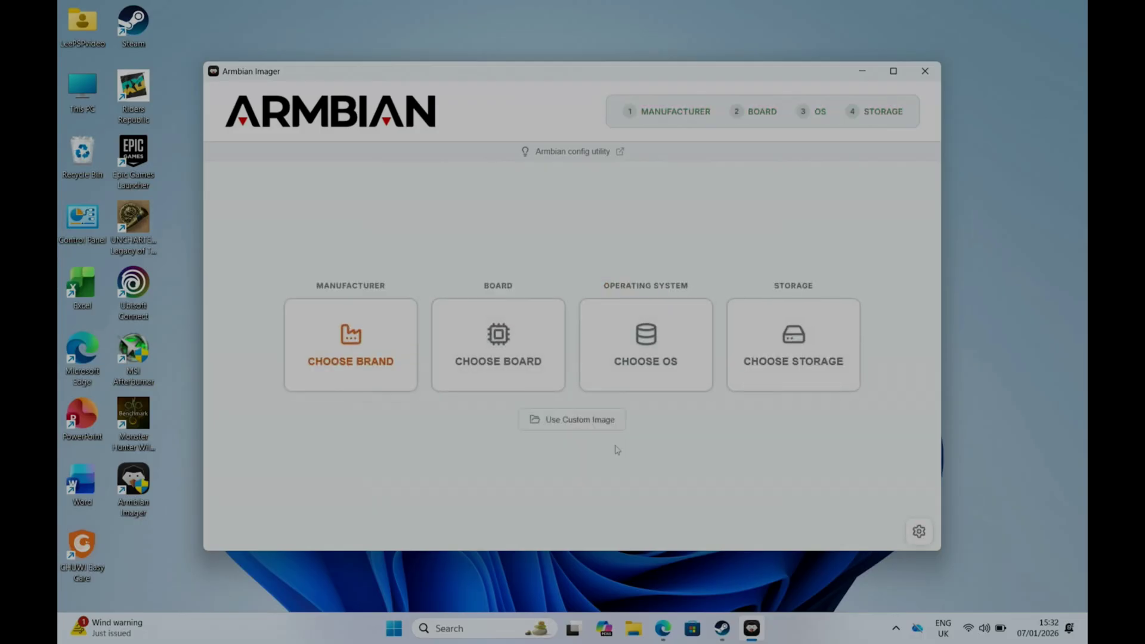
left_click(564, 429)
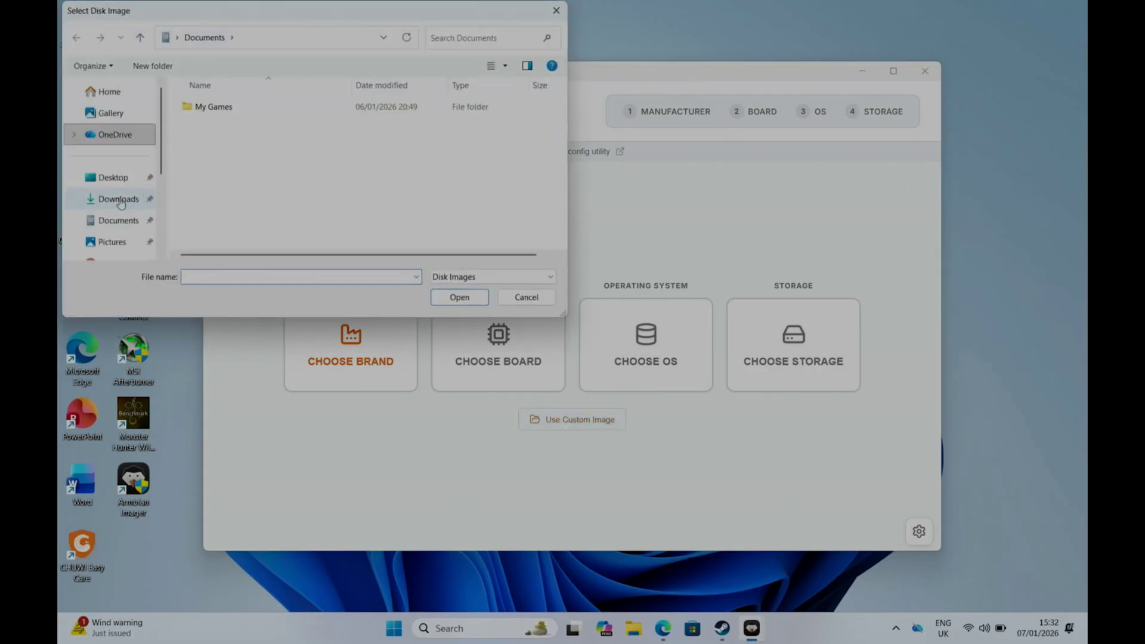
left_click(119, 201)
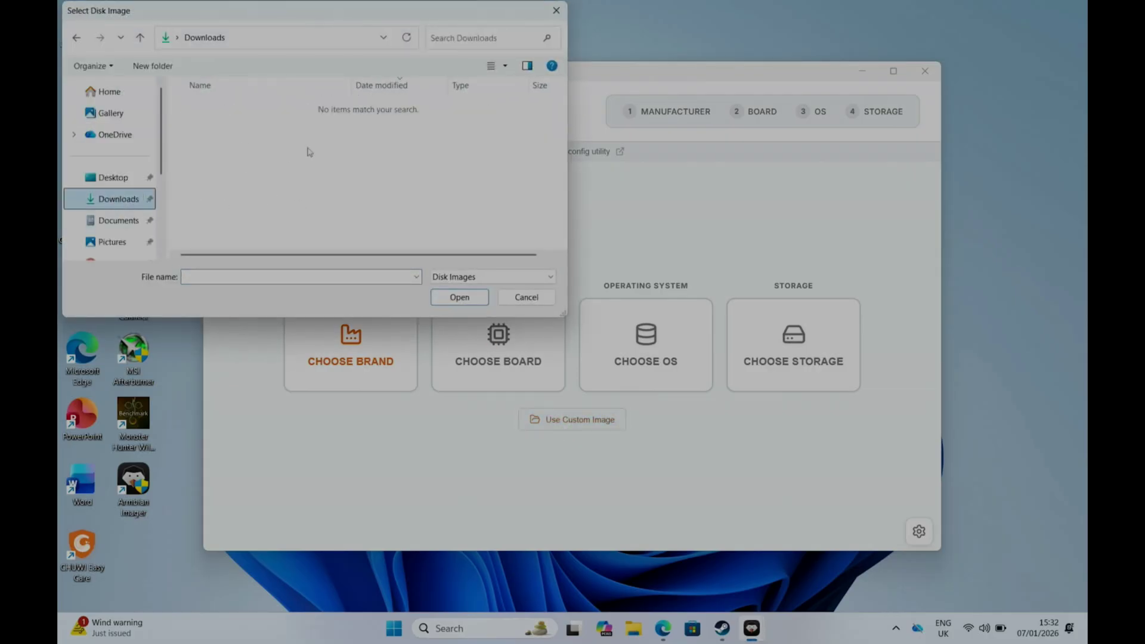
left_click(556, 10)
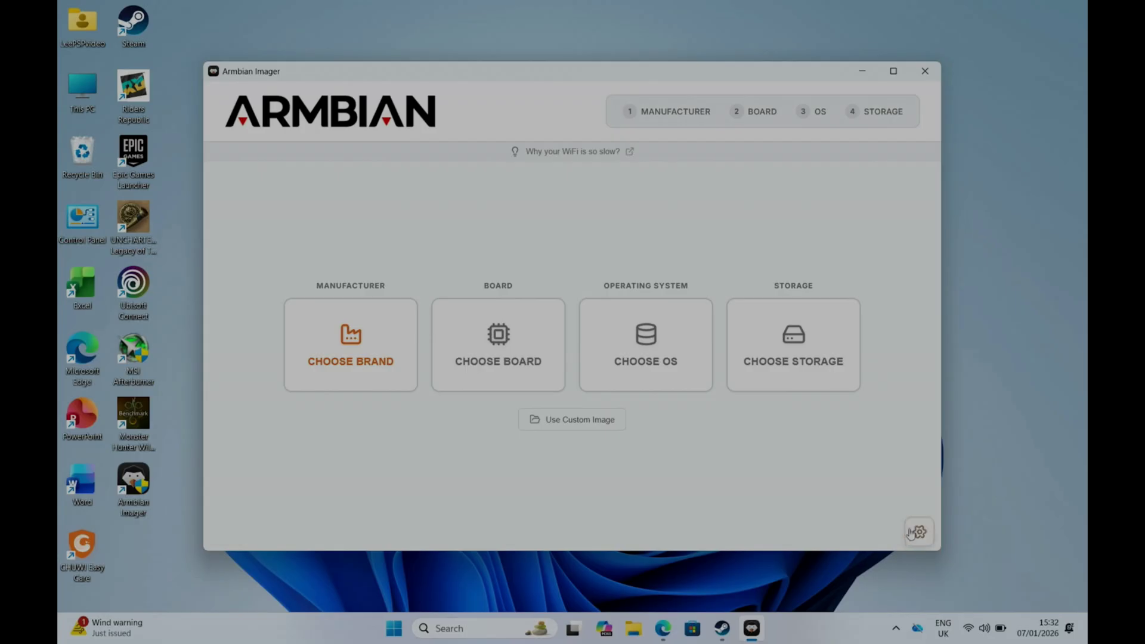
Open Settings and go through Theme and Advanced to About, showing v1.2.4 on Windows x64.
left_click(920, 534)
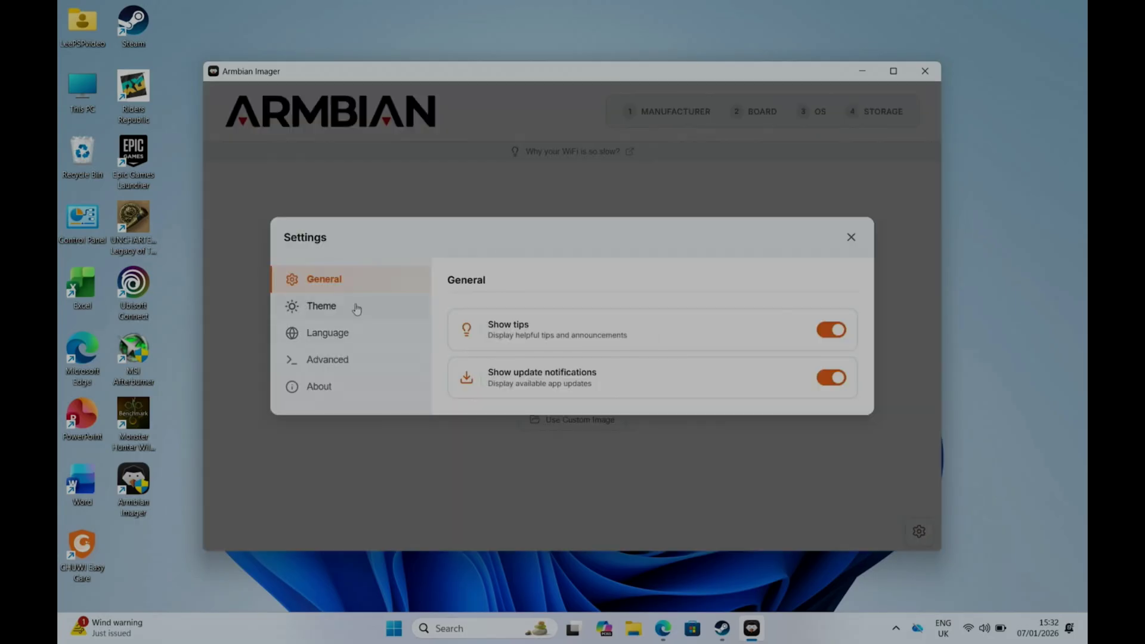
left_click(357, 309)
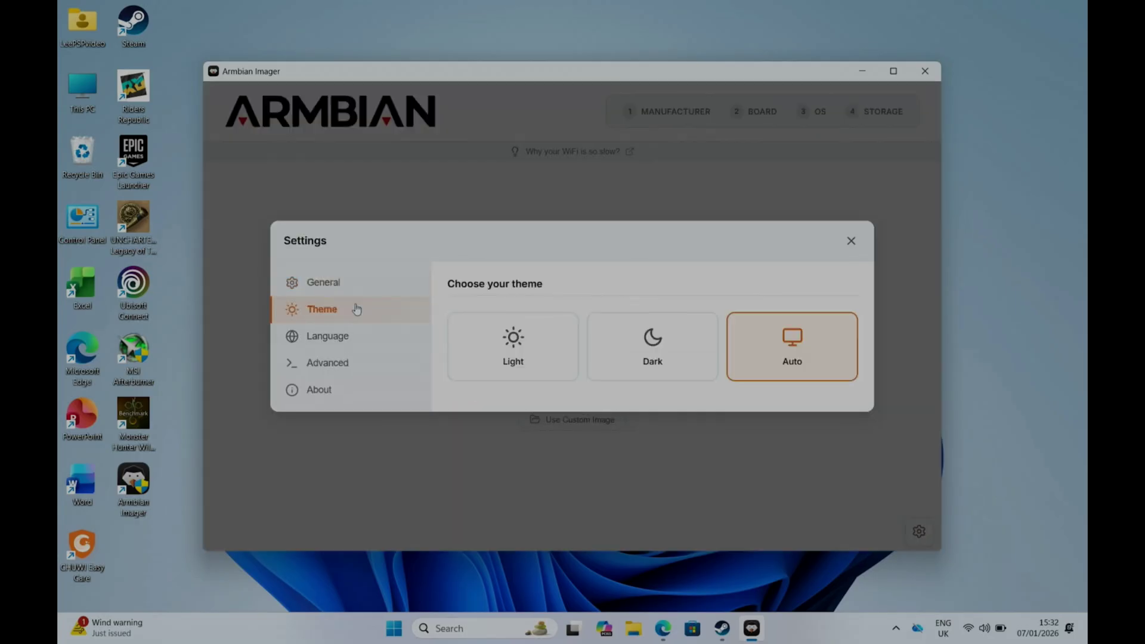
left_click(328, 363)
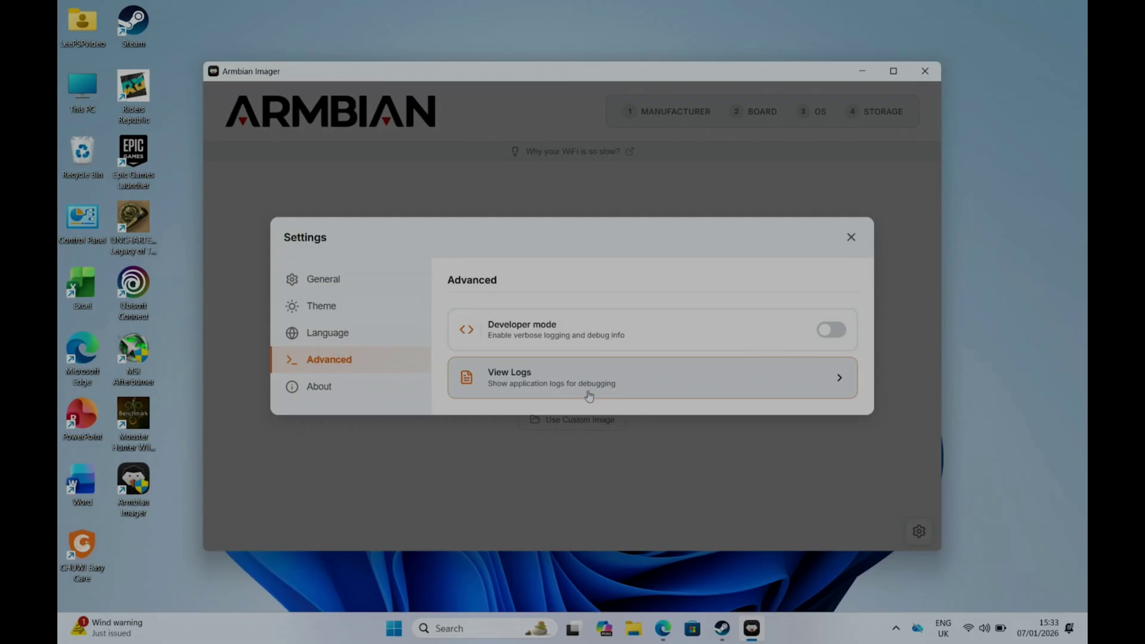
left_click(328, 386)
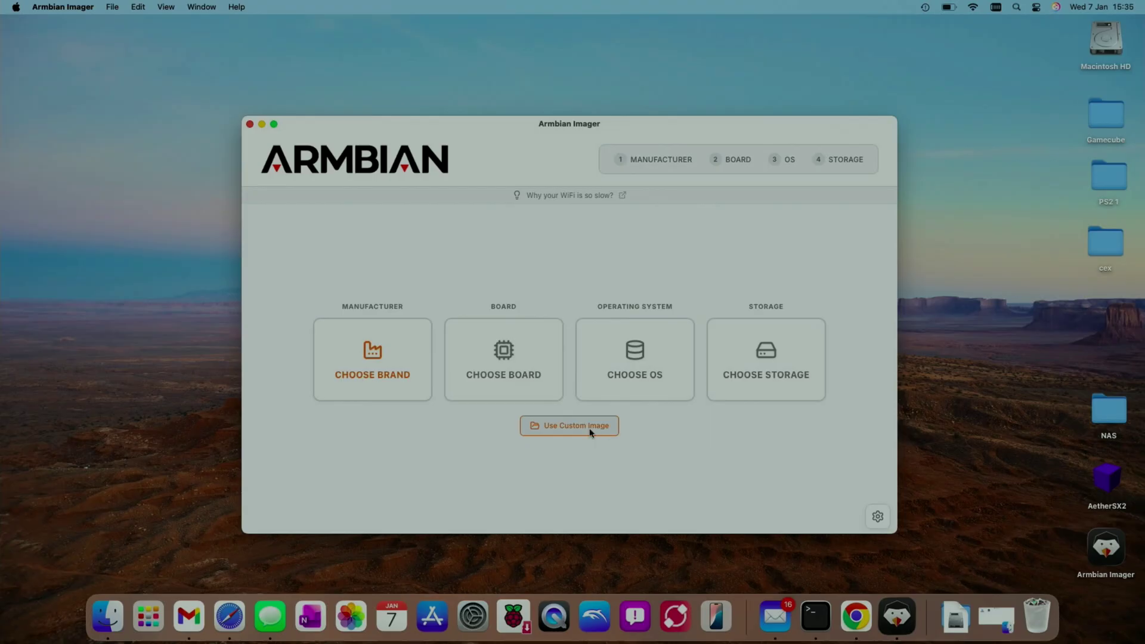
Cancel a custom image pick, then check the About page's v1.2.4 macOS ARM64 details.
left_click(591, 431)
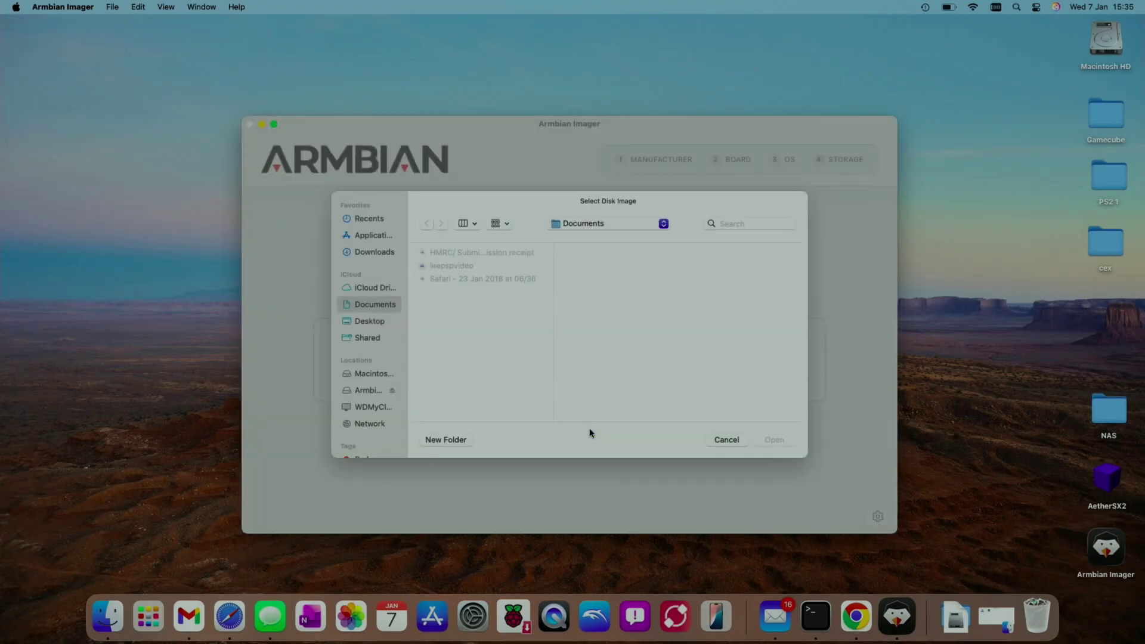
left_click(726, 442)
left_click(878, 517)
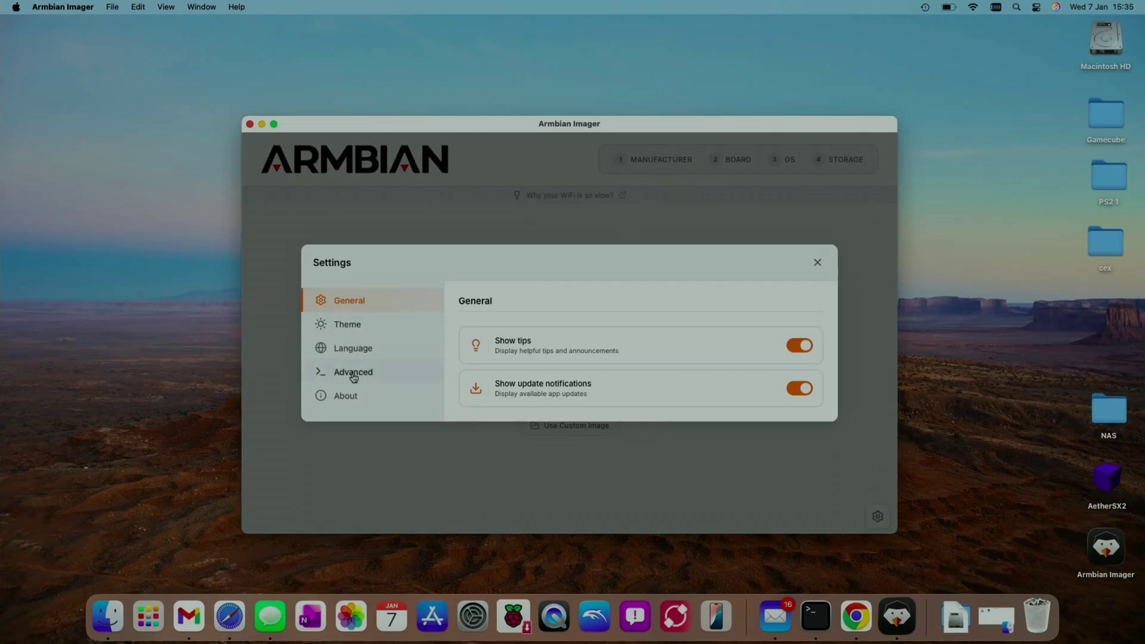
left_click(346, 398)
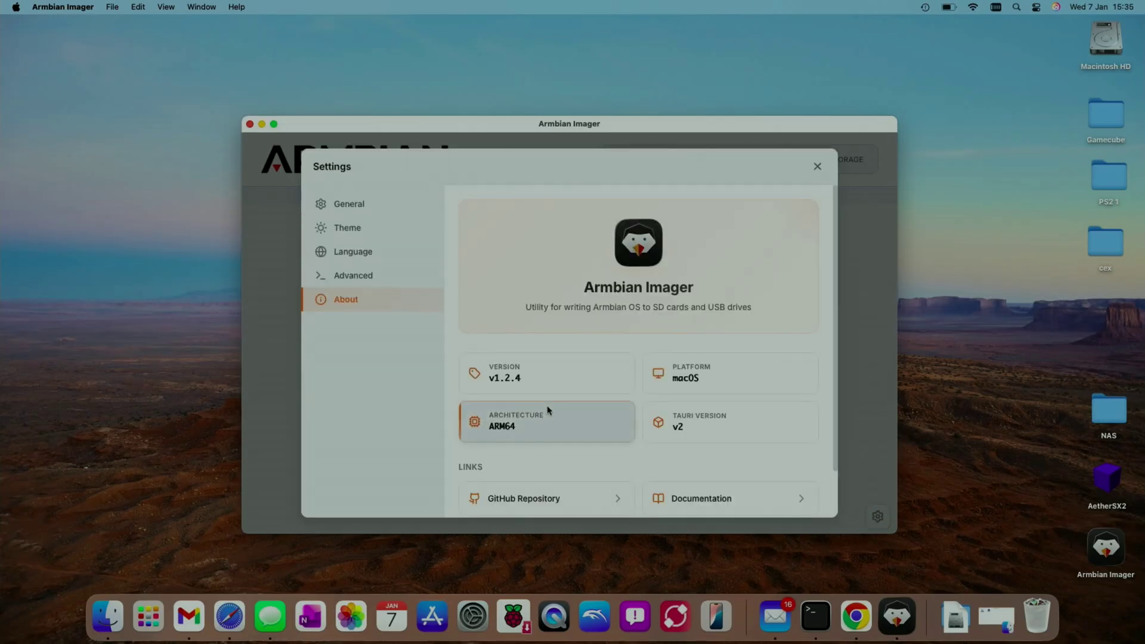
scroll(546, 407, "down", 1)
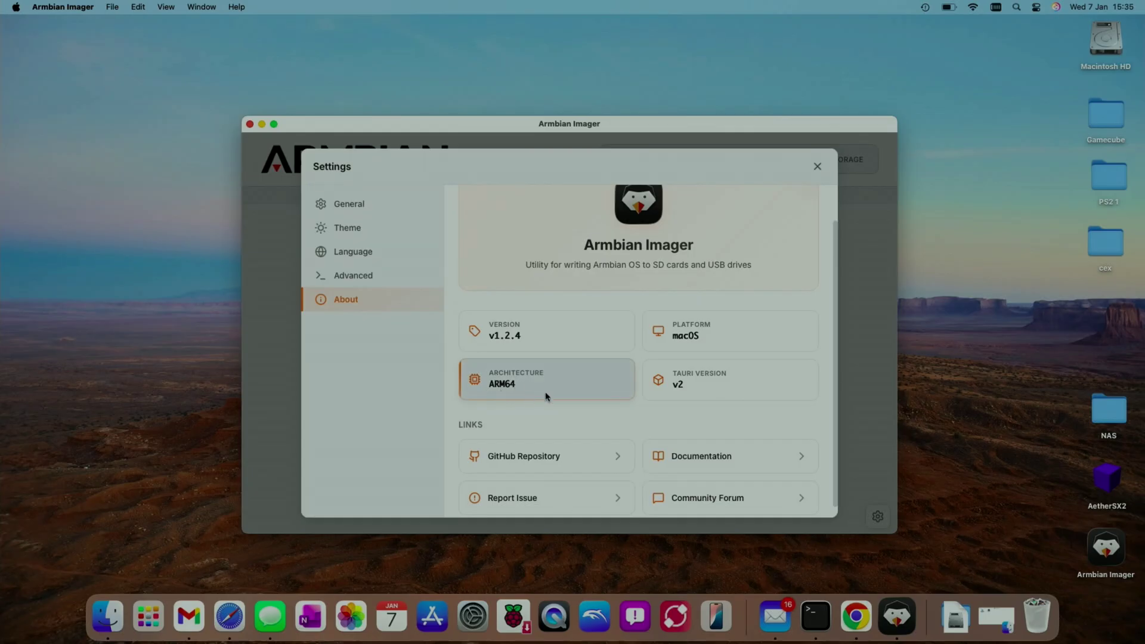
Close Settings and choose Rockchip (generic) as the board manufacturer.
key("Escape")
left_click(388, 342)
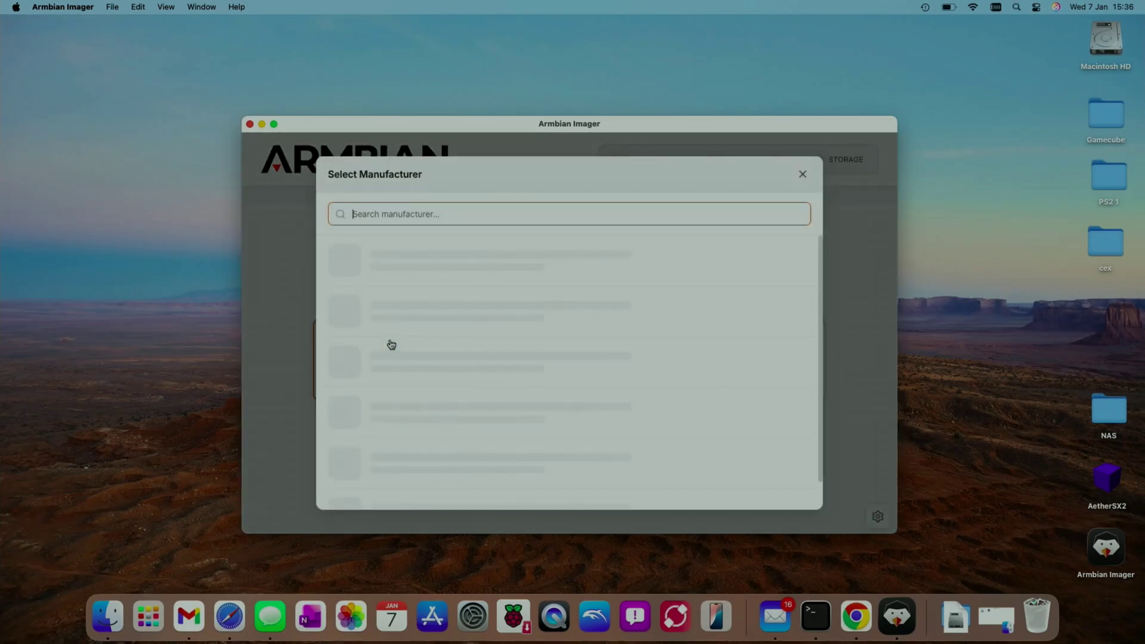
scroll(411, 364, "down", 3)
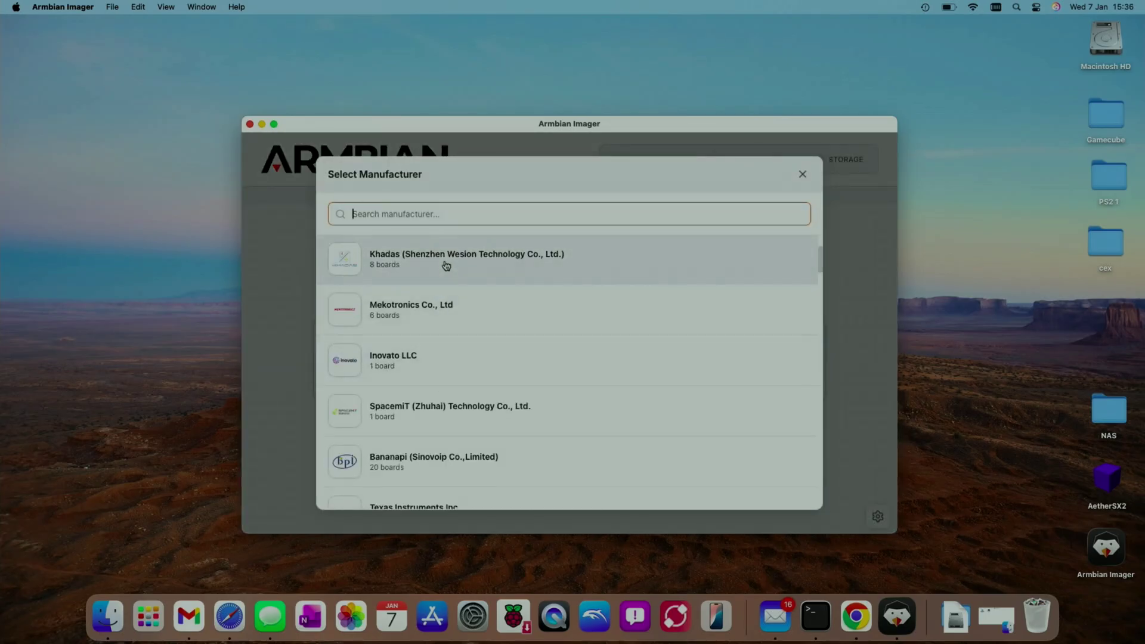
scroll(447, 265, "down", 10)
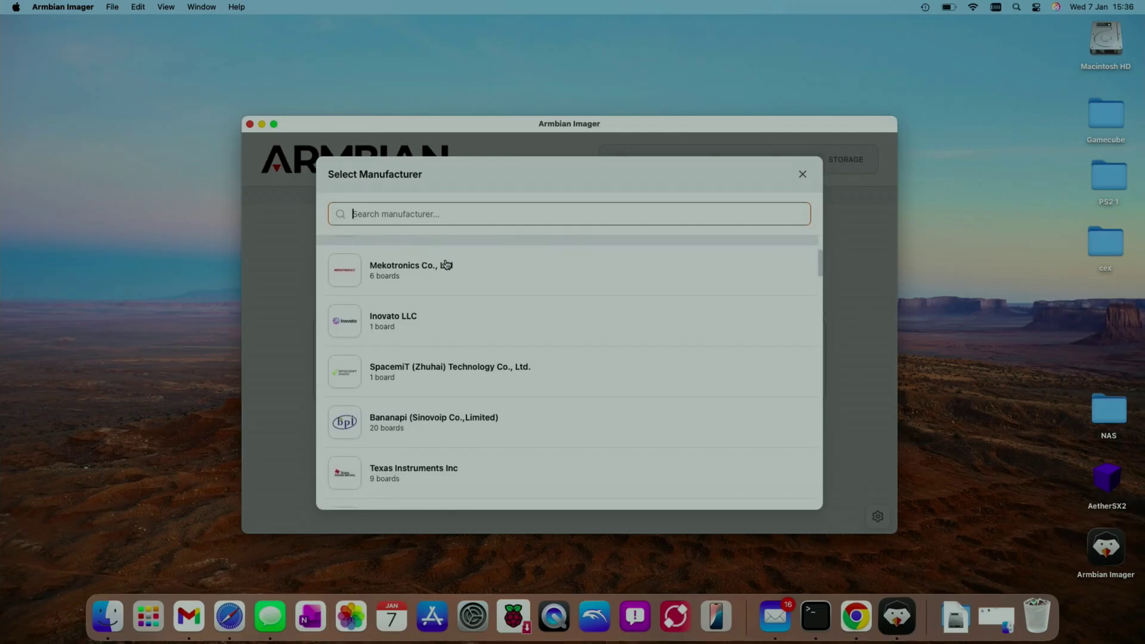
left_click(410, 272)
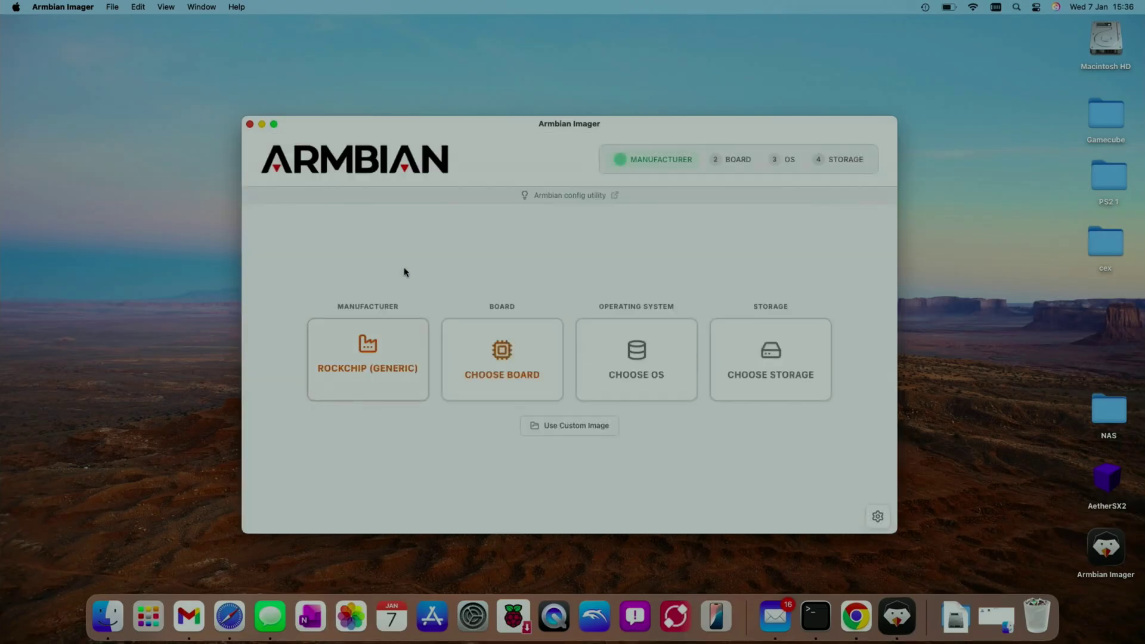
Browse the Select Board grid, then close the Armbian Imager window.
scroll(476, 375, "down", 2)
scroll(476, 374, "down", 2)
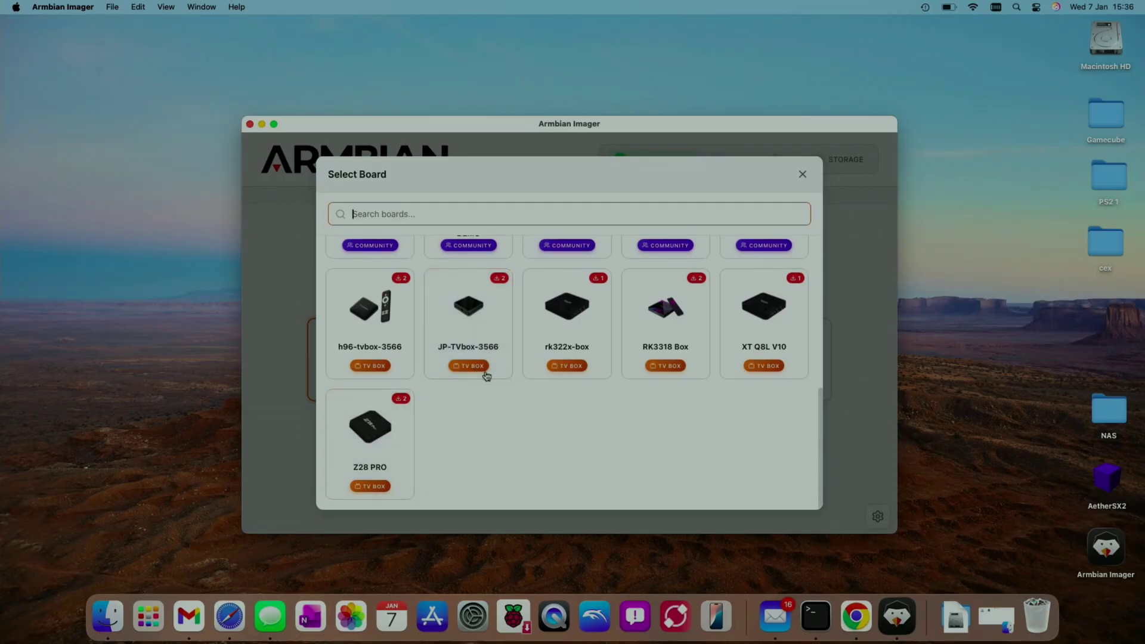
scroll(519, 351, "up", 2)
scroll(521, 351, "up", 5)
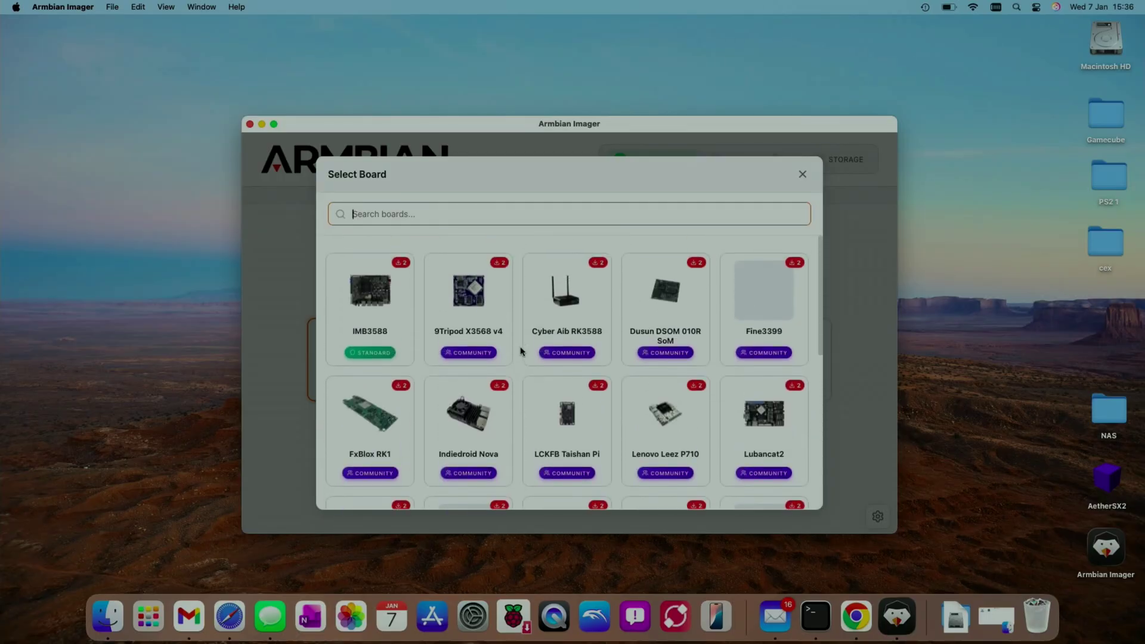
scroll(521, 352, "down", 8)
scroll(521, 351, "up", 4)
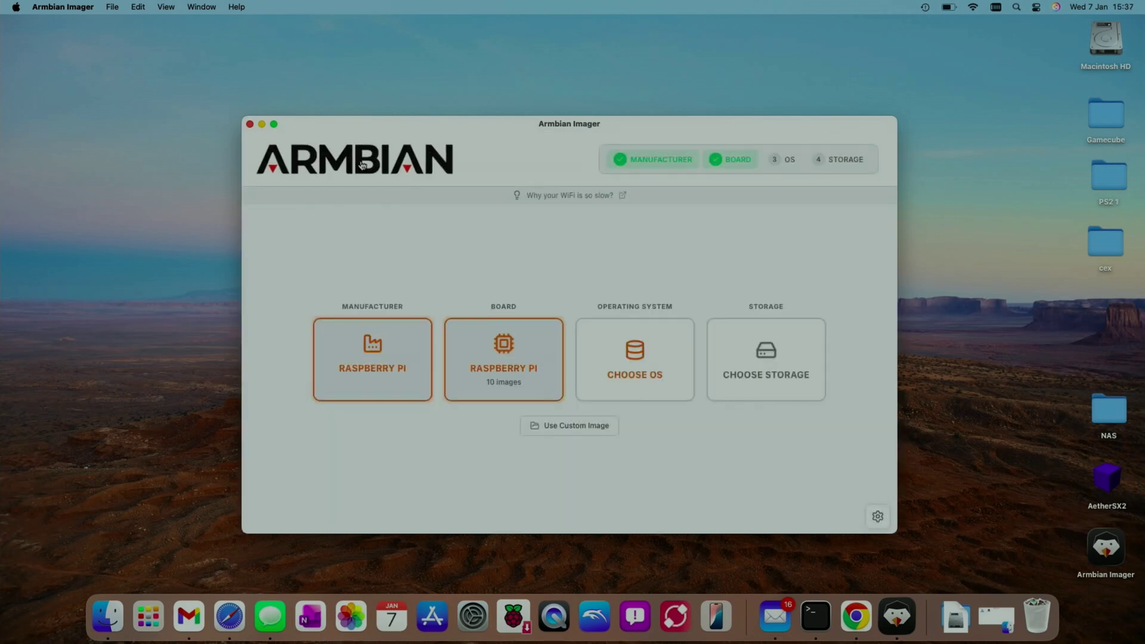
left_click(251, 125)
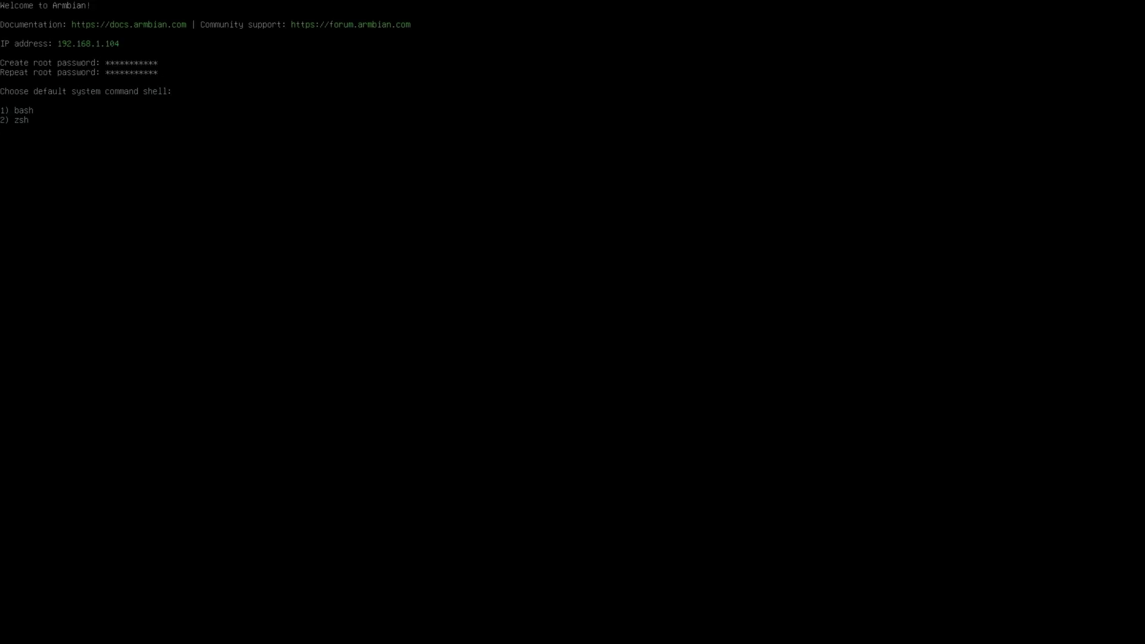
Choose bash as the default shell during Armbian first-boot setup.
key("Return")
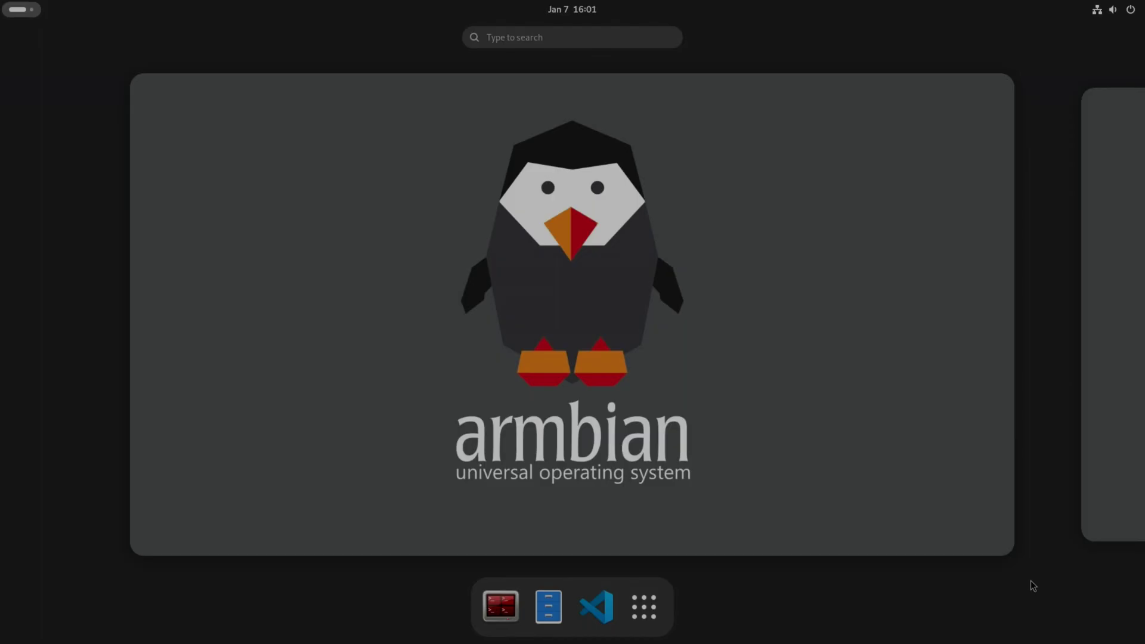
Launch armbian-config with the sudo password, browse System, and return to the main menu.
key("super+a")
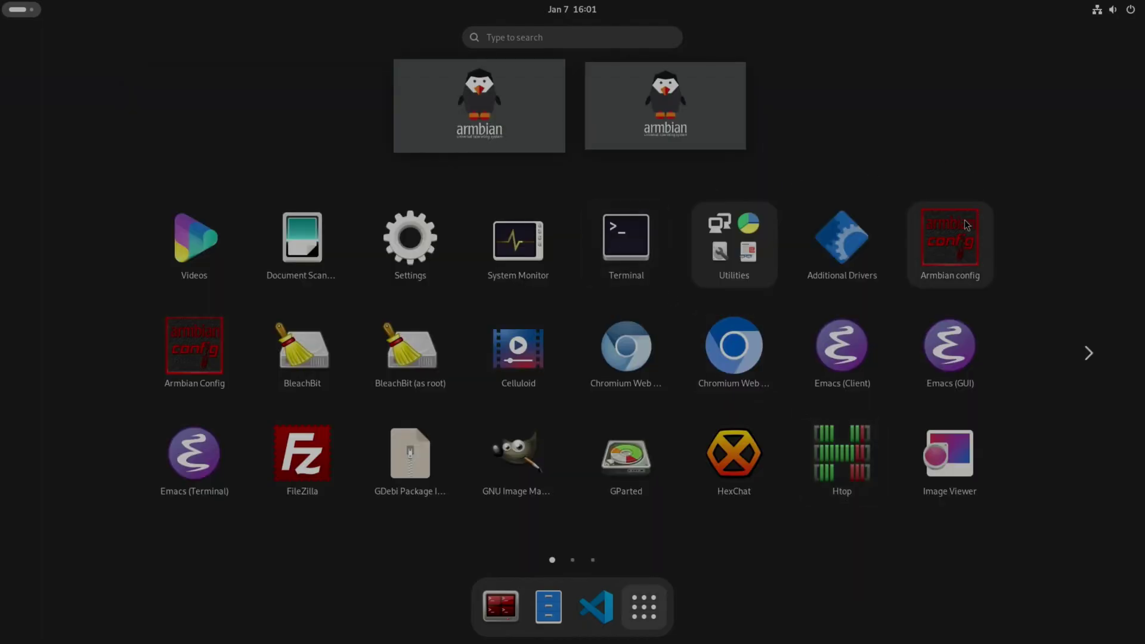
left_click(967, 226)
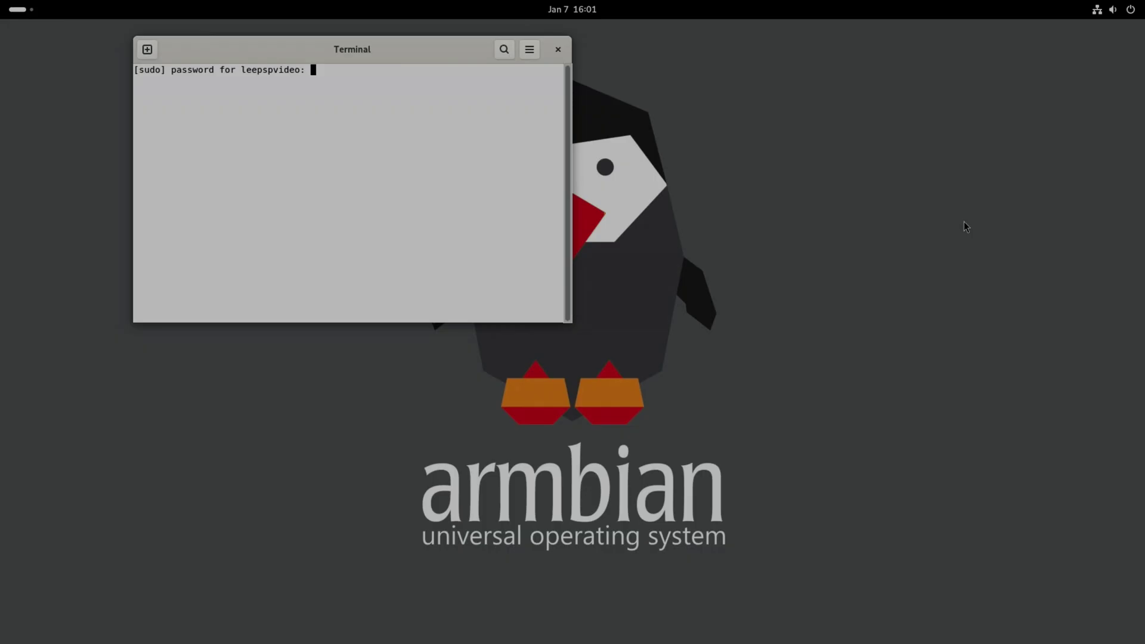
key("Return")
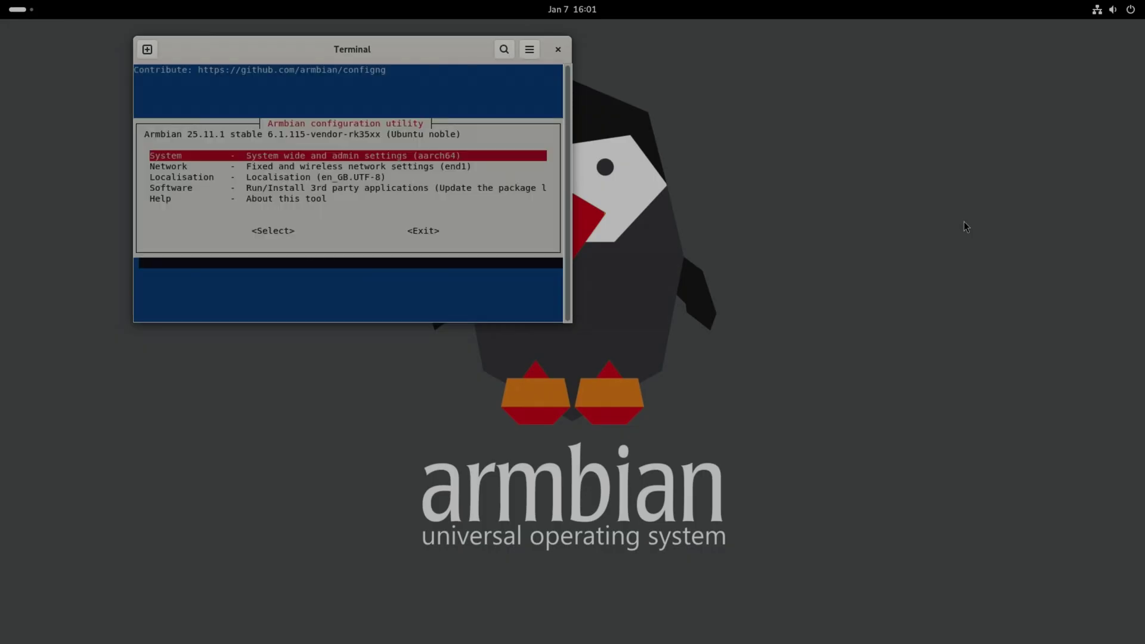
key("Return")
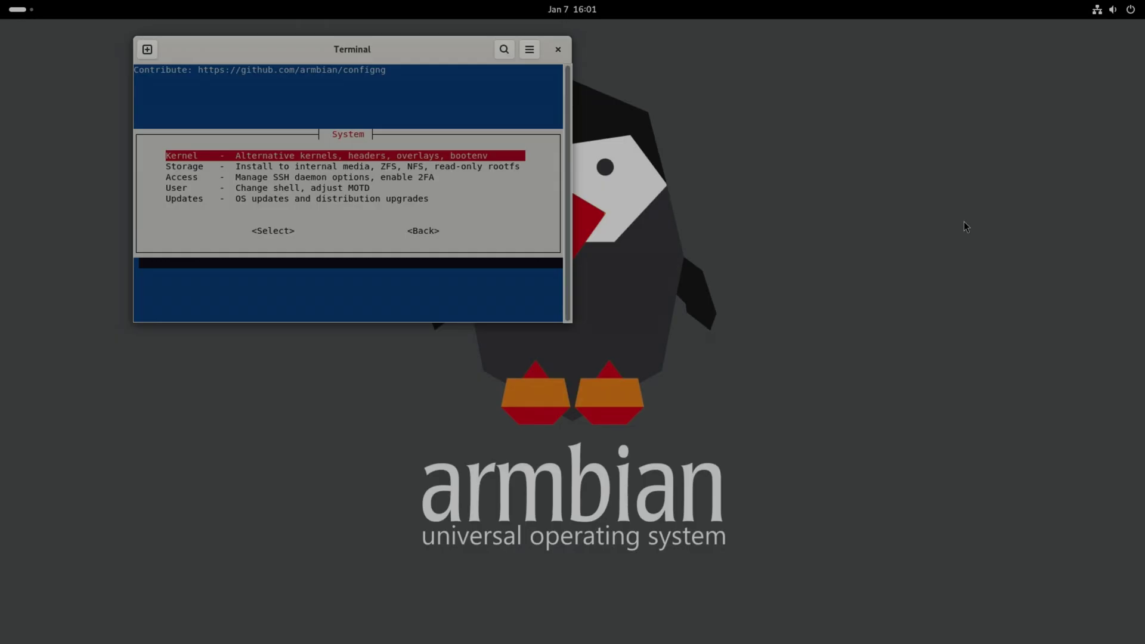
key("Down")
key("Down")
key("Down")
key("Down")
key("Tab")
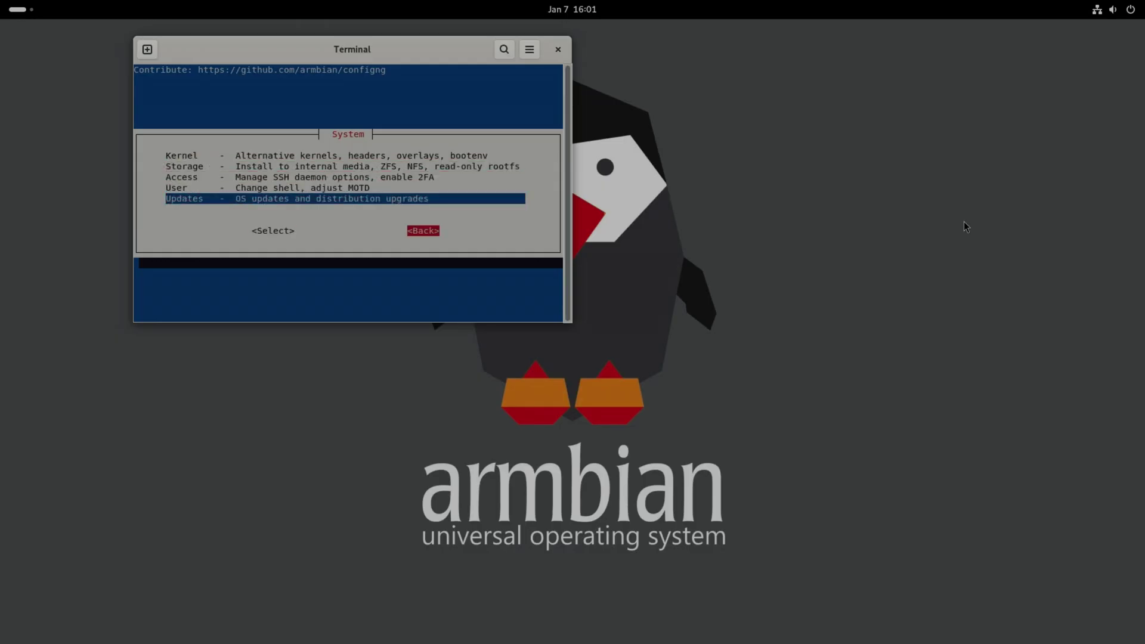
key("Return")
Open the Software menu and browse its categories back up to Armbian.
key("Down")
key("Down")
key("Down")
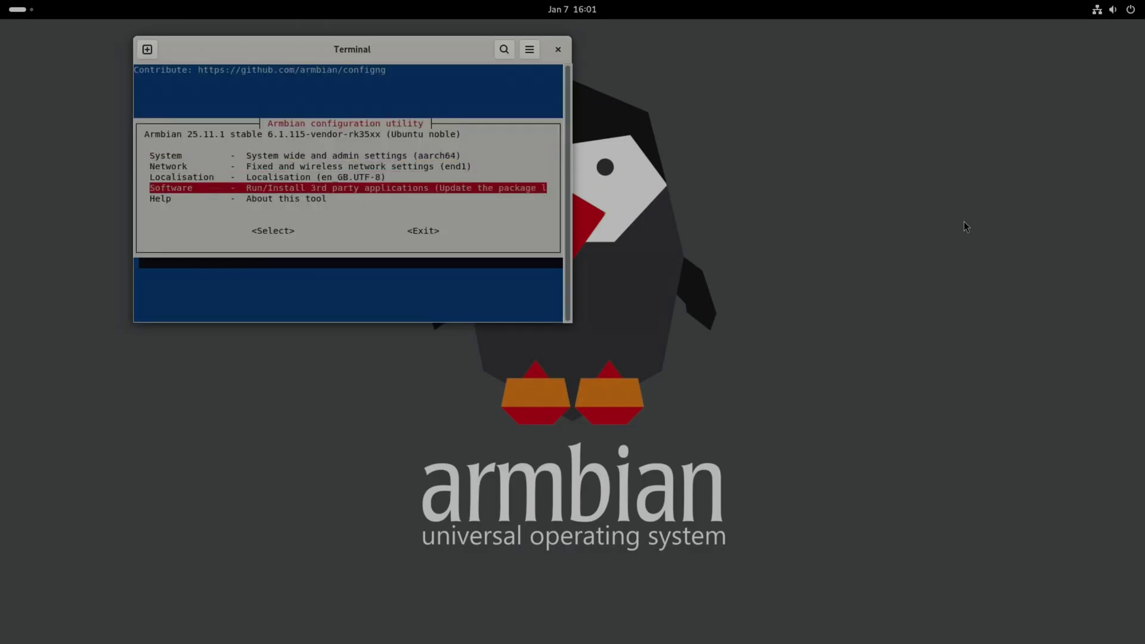
key("Return")
key("Down")
key("Down")
key("Down")
key("Down")
key("Down")
key("Down")
key("Down")
key("Down")
key("Down")
key("Down")
key("Down")
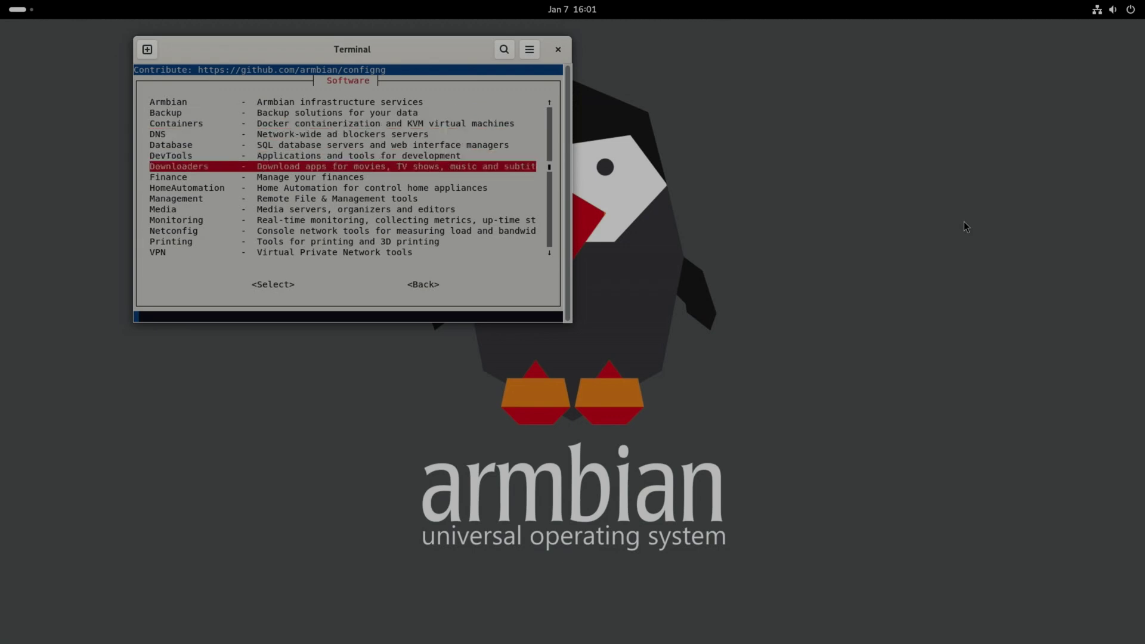
key("Down")
key("Down")
key("Down")
key("Up")
key("Up")
key("Up")
key("Up")
key("Up")
key("Up")
key("Up")
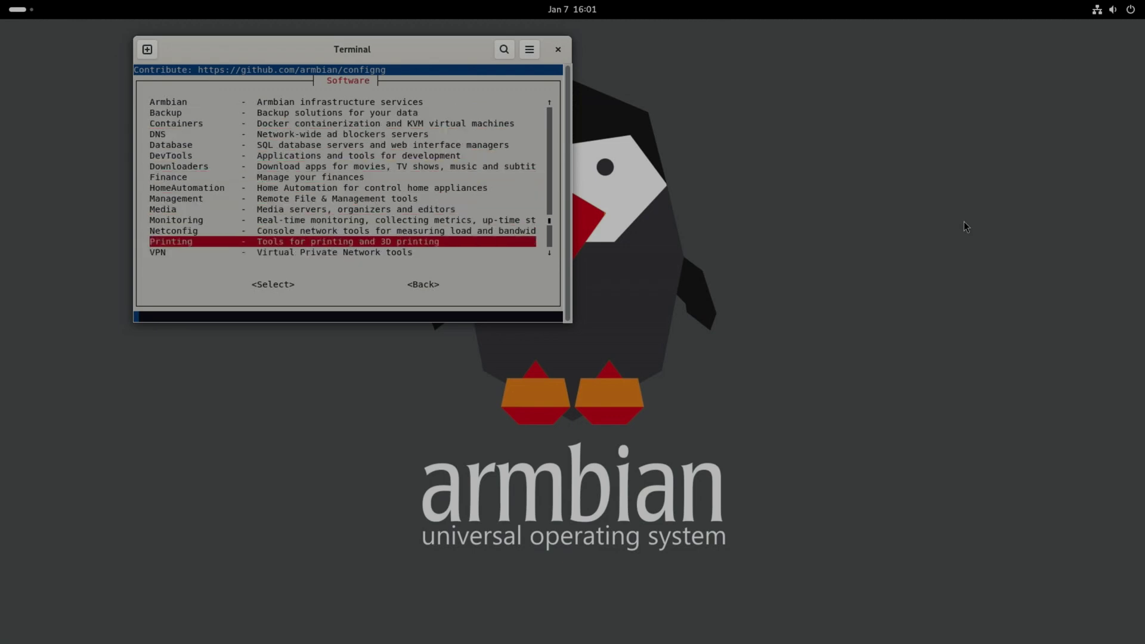
key("Up")
key("Up")
key("Up")
key("Up")
key("Up")
key("Up")
key("Up")
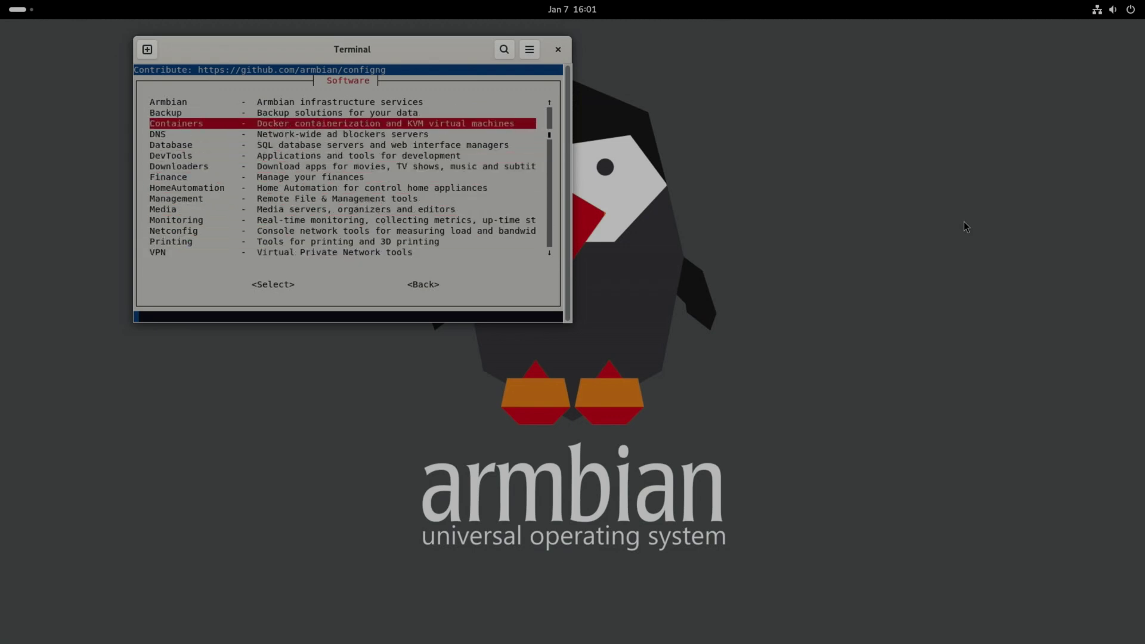
key("Tab")
key("Tab")
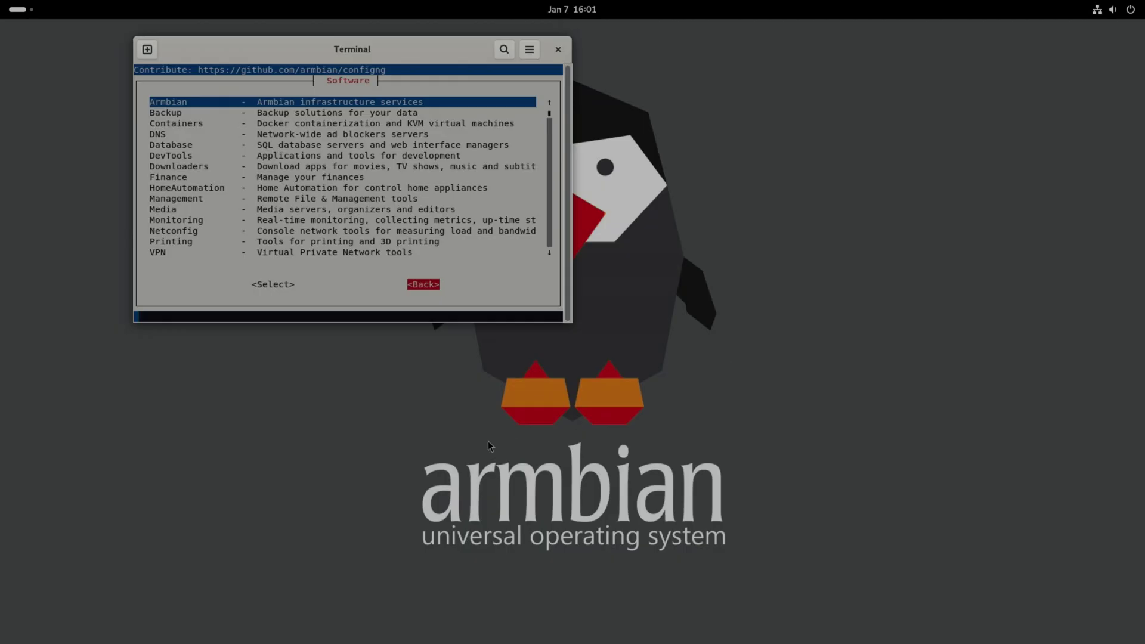
Search apps for 'lmag', then reopen armbian-config's Software menu down to WebHosting.
key("super")
type("lmag")
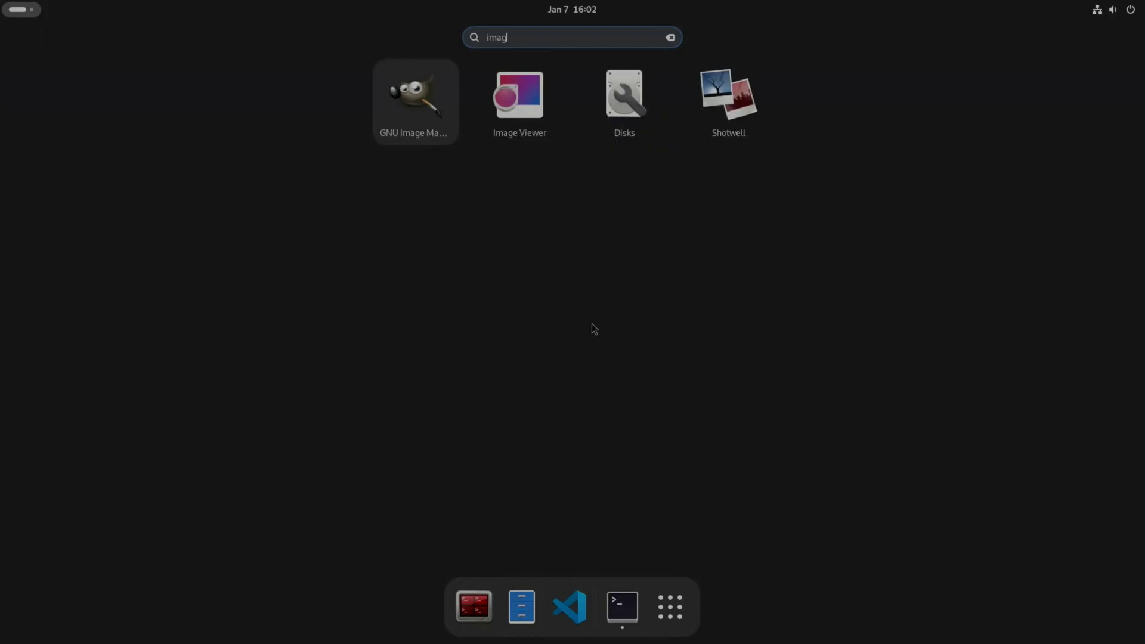
key("super")
key("Down")
key("Down")
key("Return")
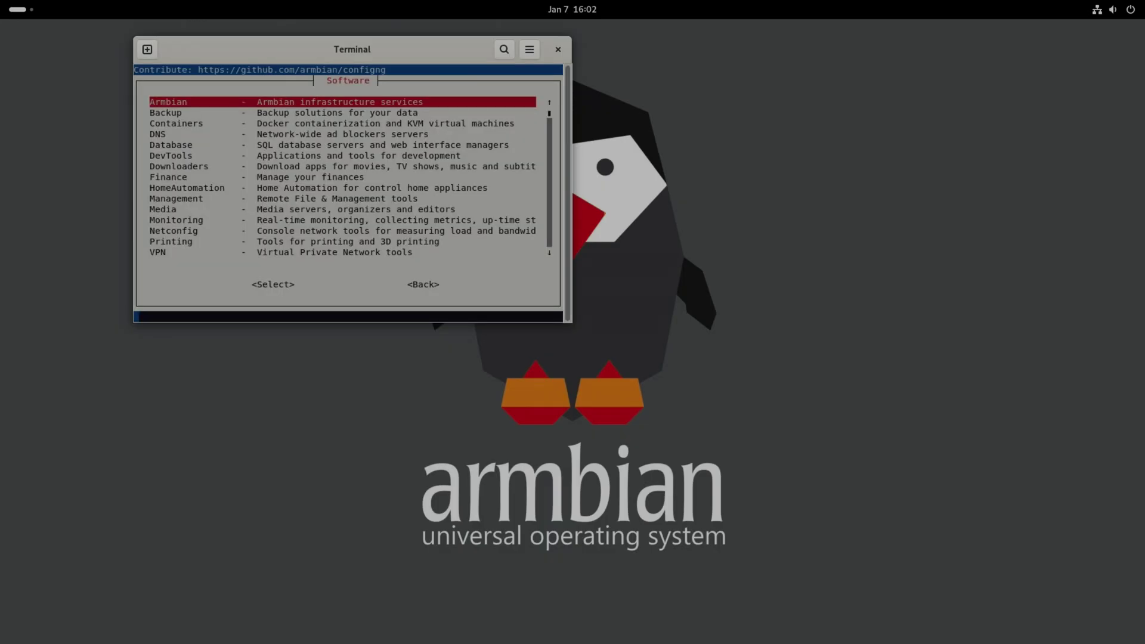
key("Down")
key("Down")
key("Down")
key("Down")
key("Down")
key("Down")
key("Down")
key("Down")
key("Down")
key("Down")
key("Down")
key("Down")
key("Down")
key("Down")
key("Down")
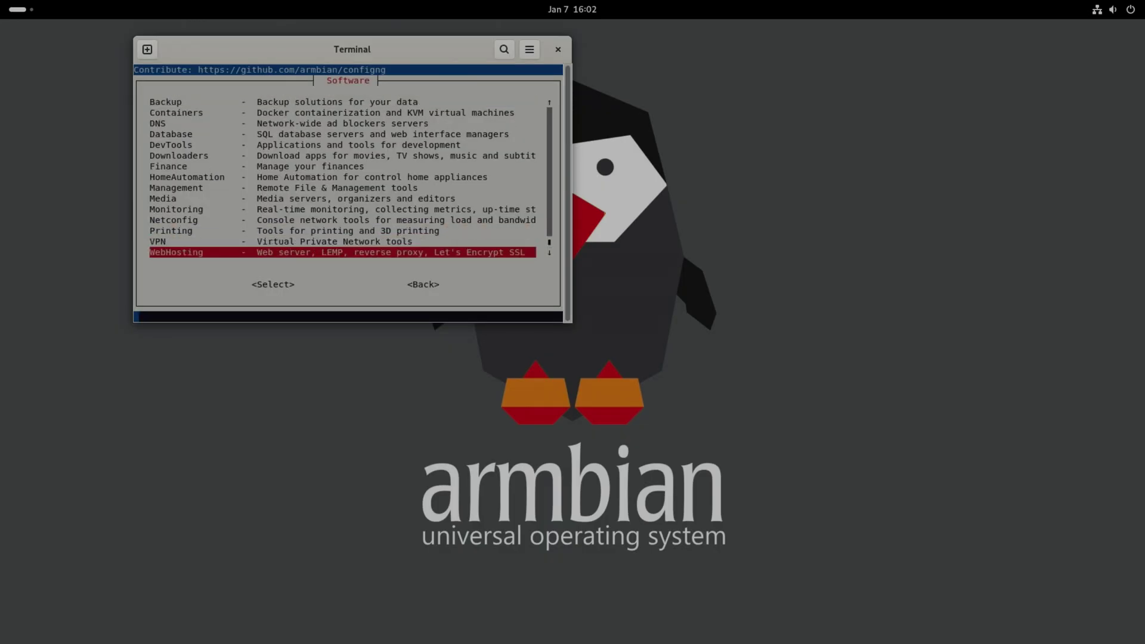
key("Up")
key("Up")
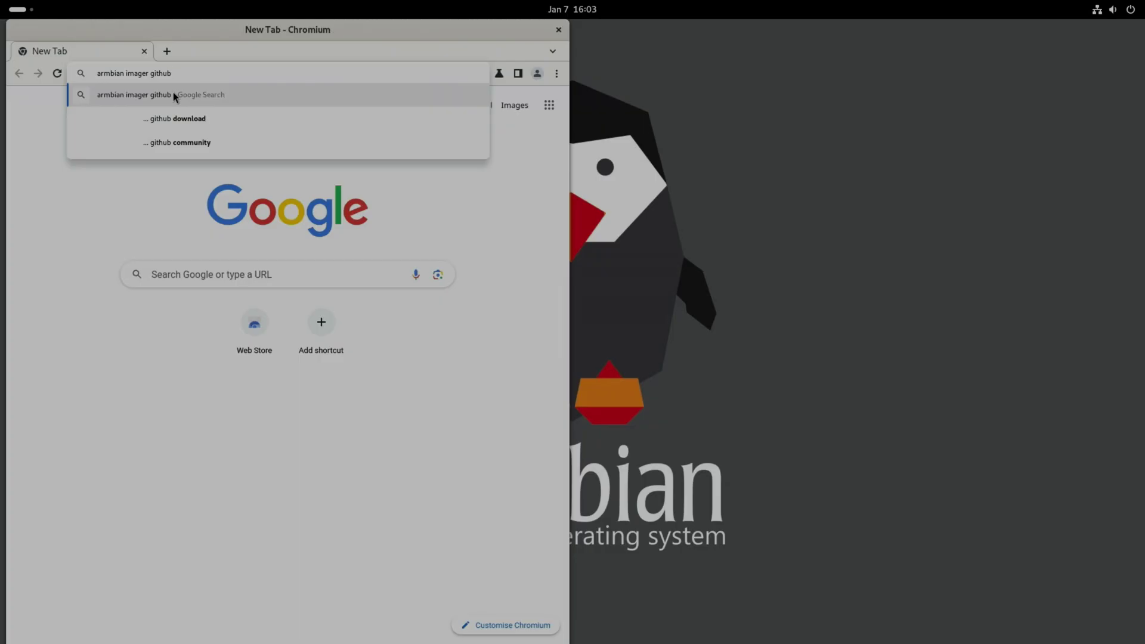
Open the armbian/imager GitHub releases page in a maximized Chromium and scroll to the v1.2.4 assets.
left_click(173, 95)
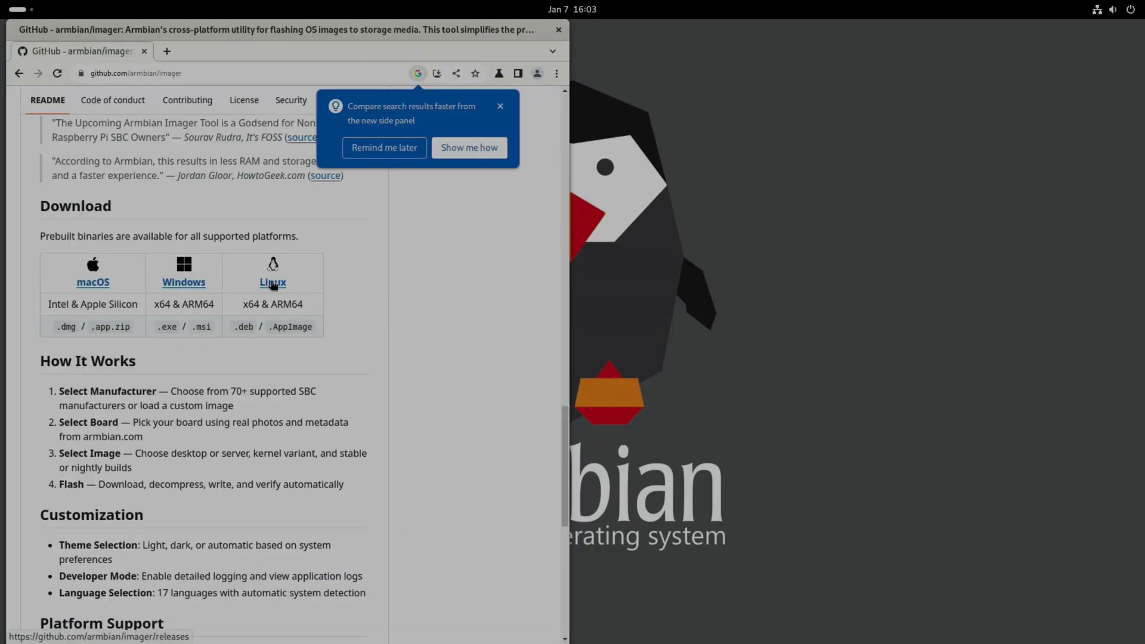
left_click(273, 284)
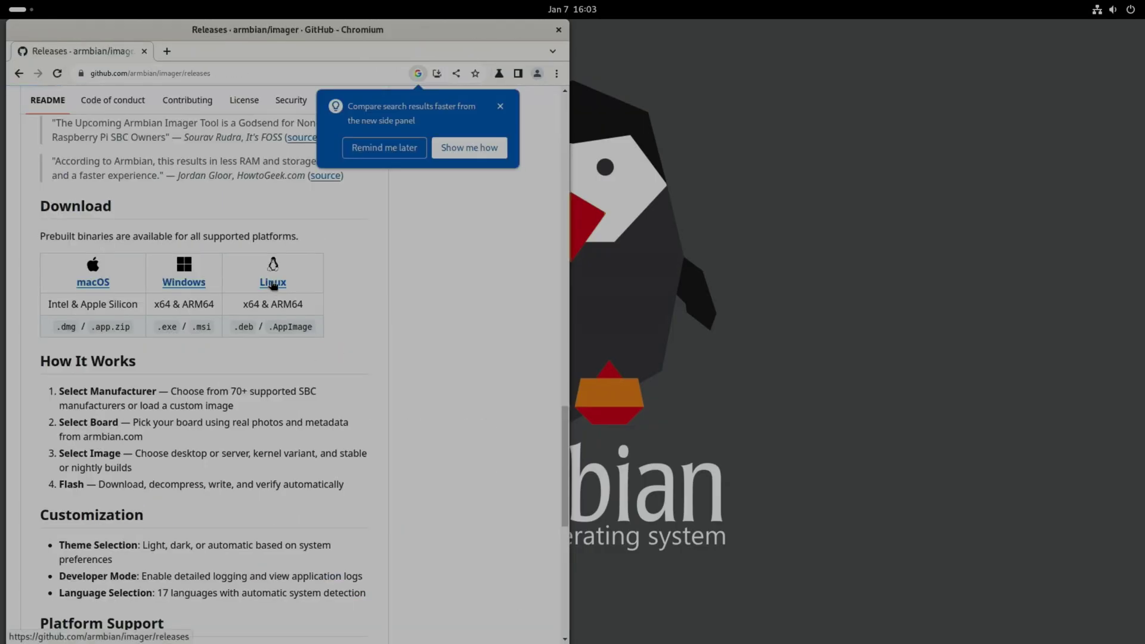
left_click_drag(522, 30, 789, 7)
scroll(464, 401, "down", 6)
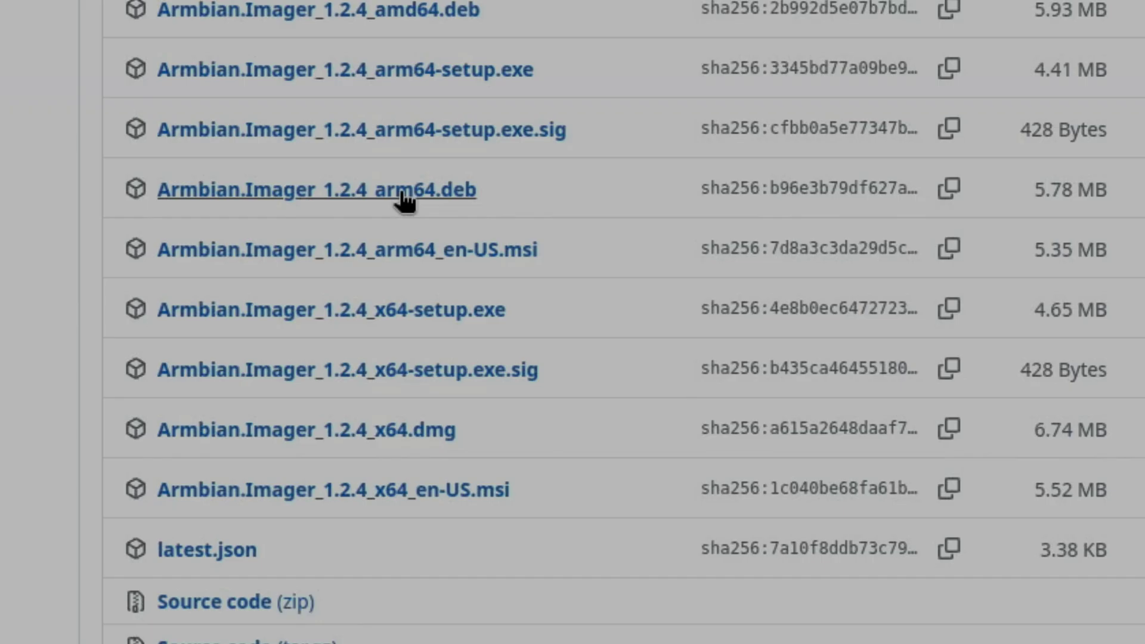
Download Armbian.Imager_1.2.4_arm64.deb, open it in GDebi, and dismiss the older-version notice.
left_click(404, 191)
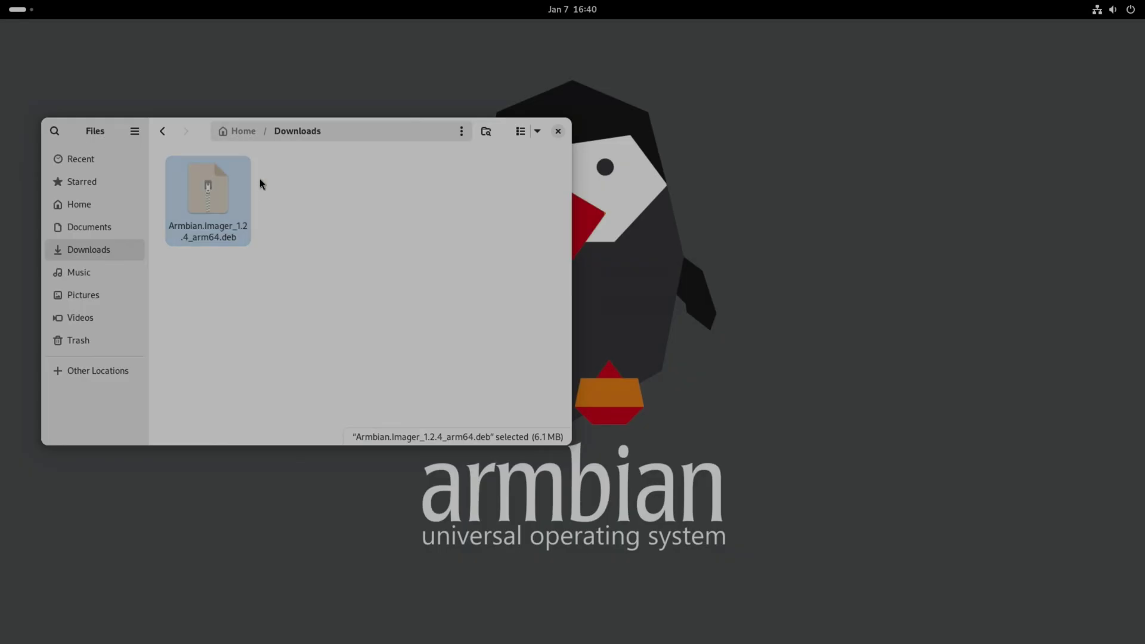
double_click(210, 188)
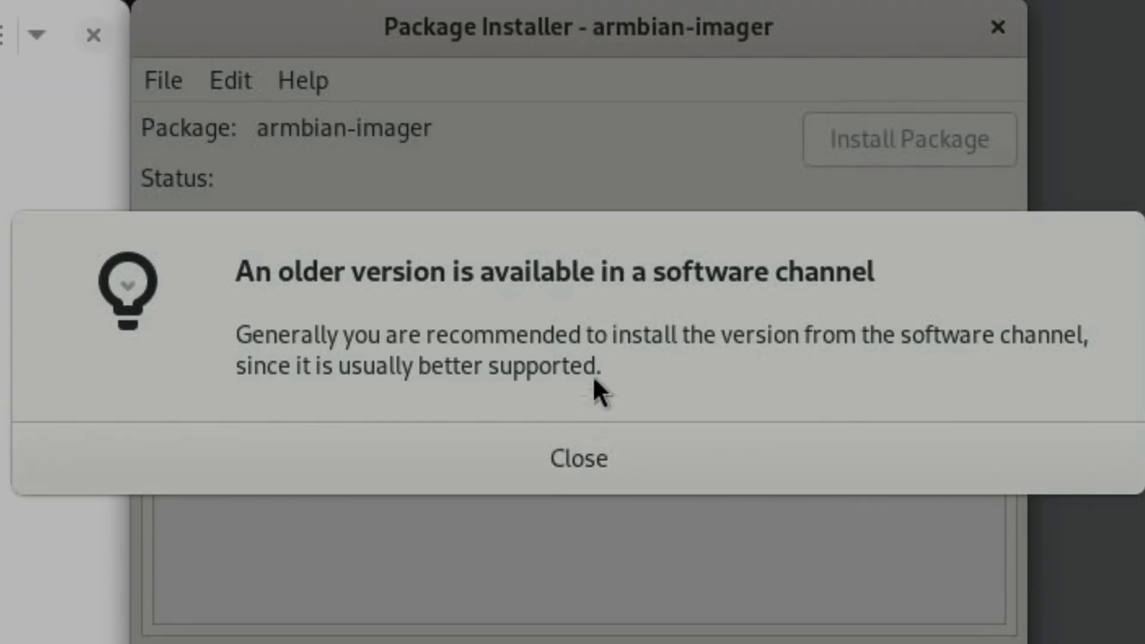
left_click(593, 463)
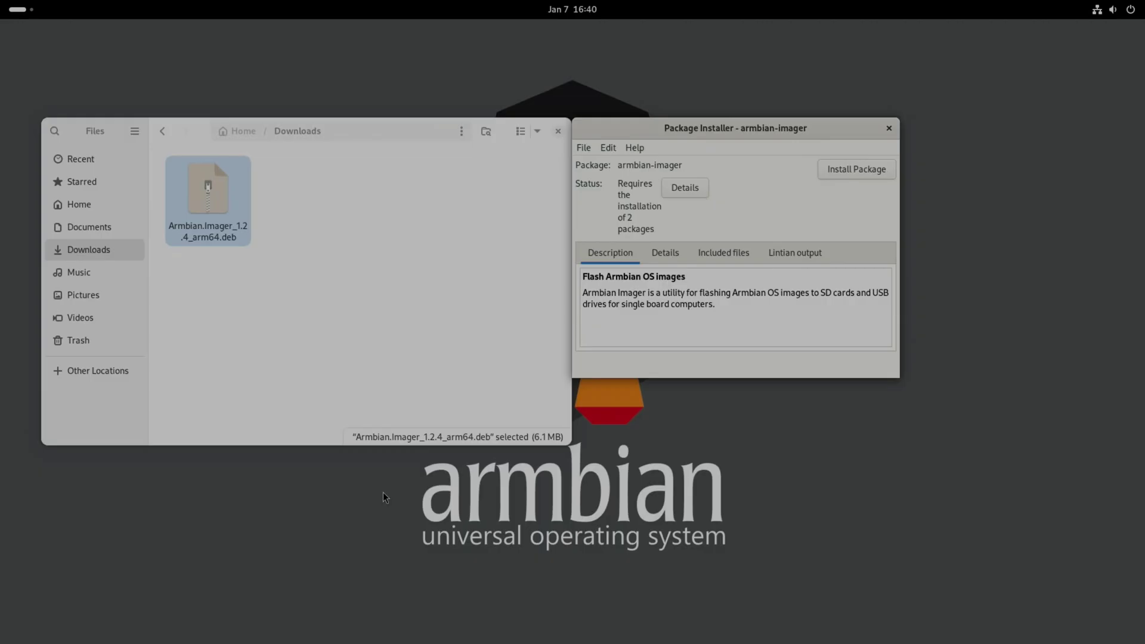
Install armbian-imager with sudo apt in a terminal, then search apps for 'arm'.
key("ctrl+alt+t")
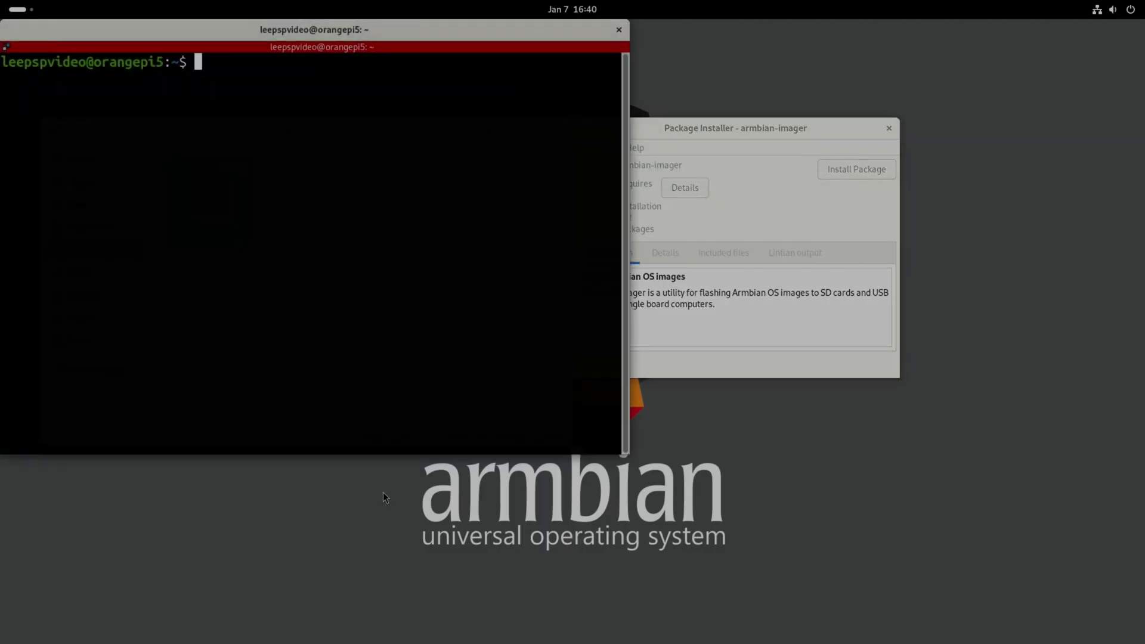
type("sudo apt install armbian-imager")
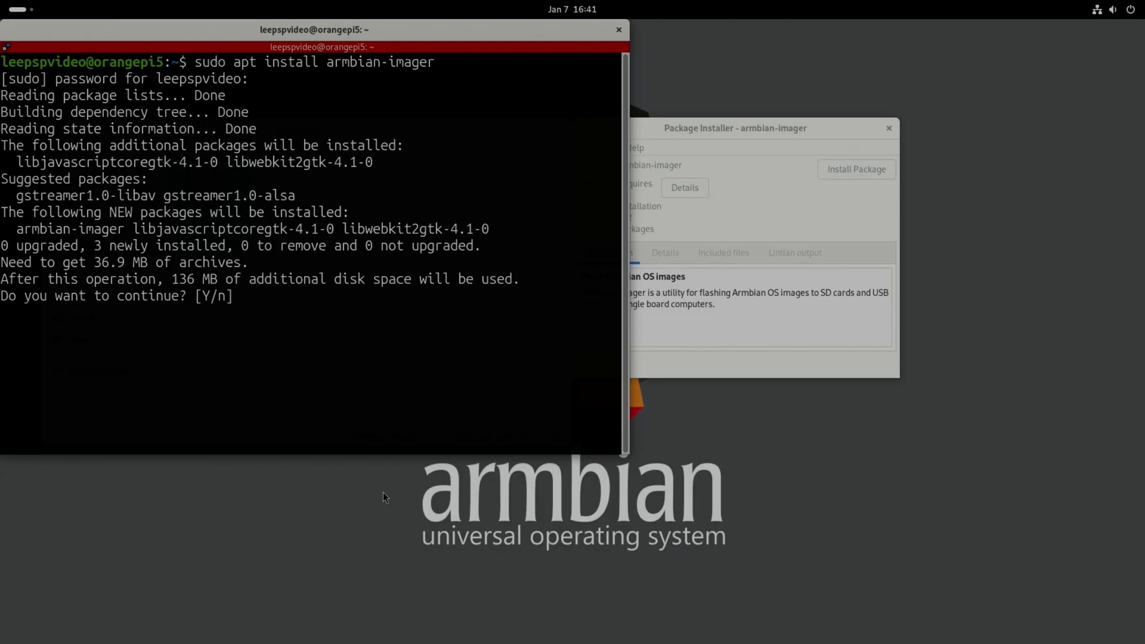
type("y")
key("Return")
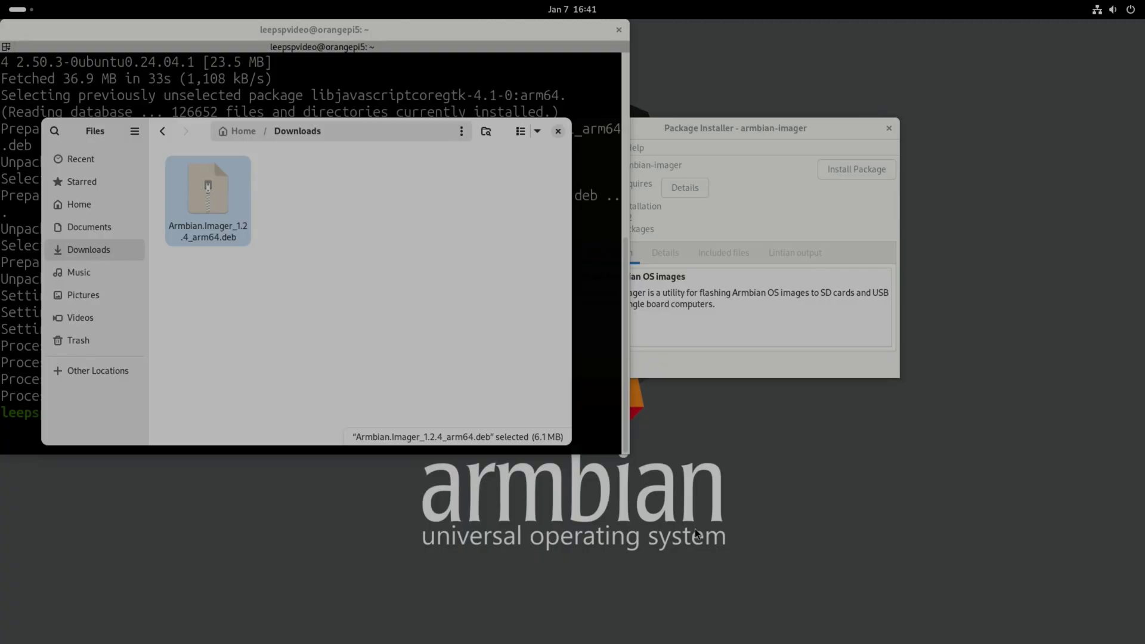
key("super")
type("arm")
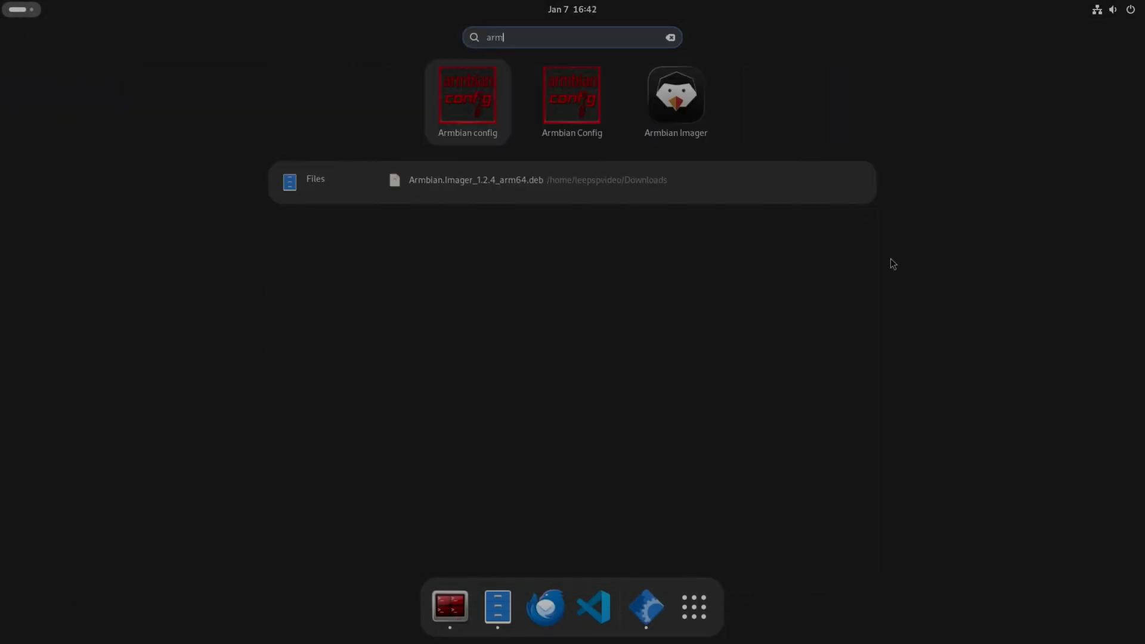
Launch Armbian Imager, confirm v1.2.2 on its About page, then close Settings and the app.
left_click(656, 99)
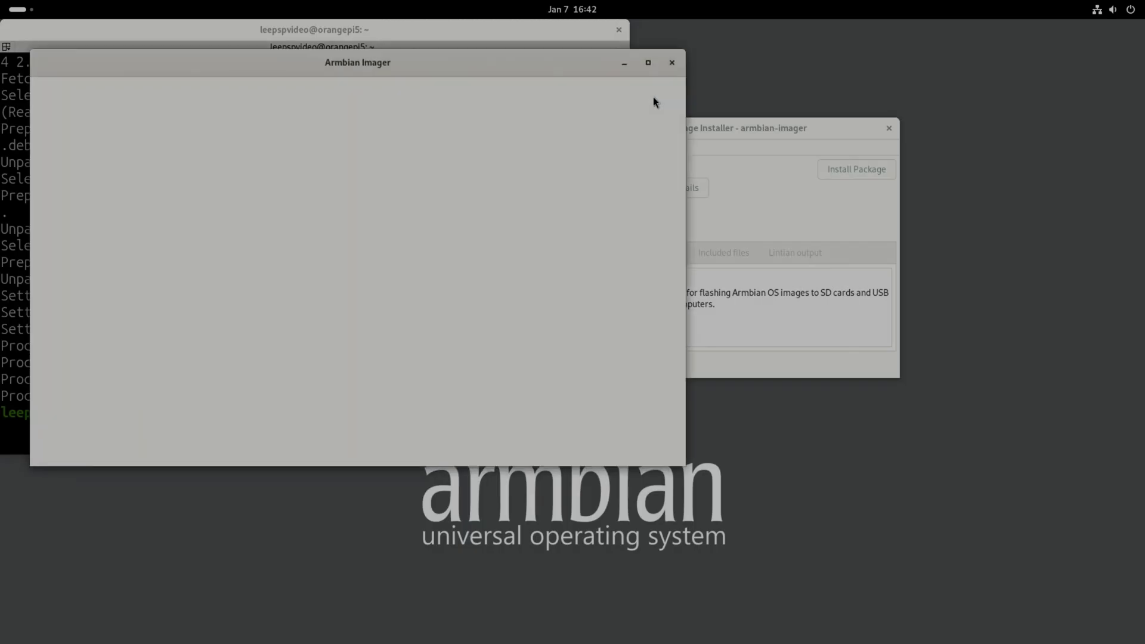
left_click_drag(477, 133, 508, 138)
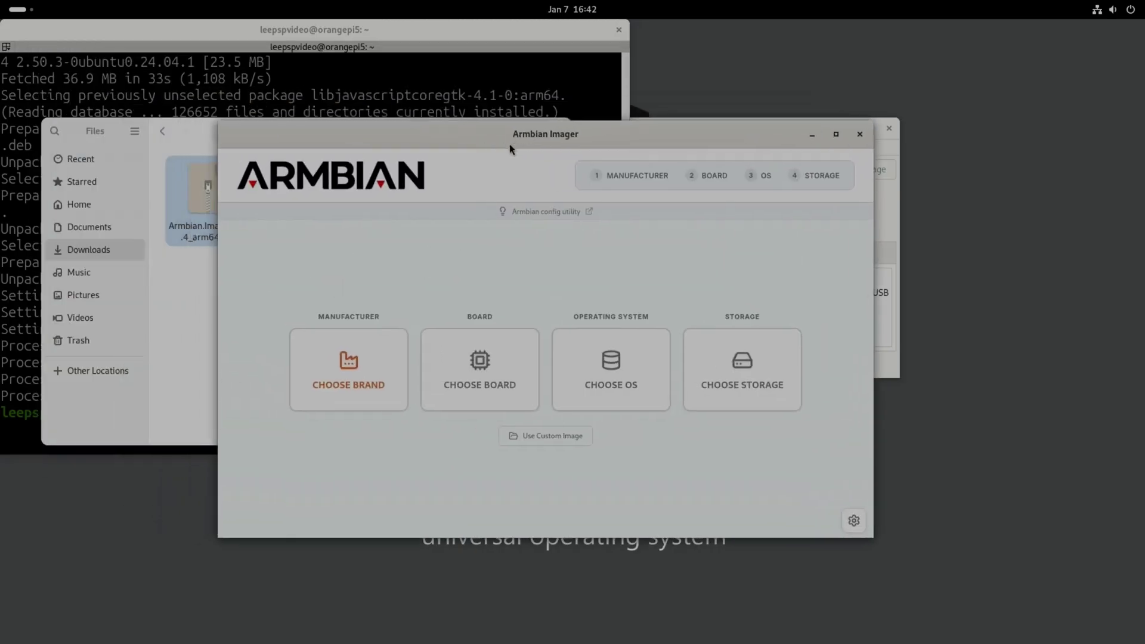
left_click(854, 520)
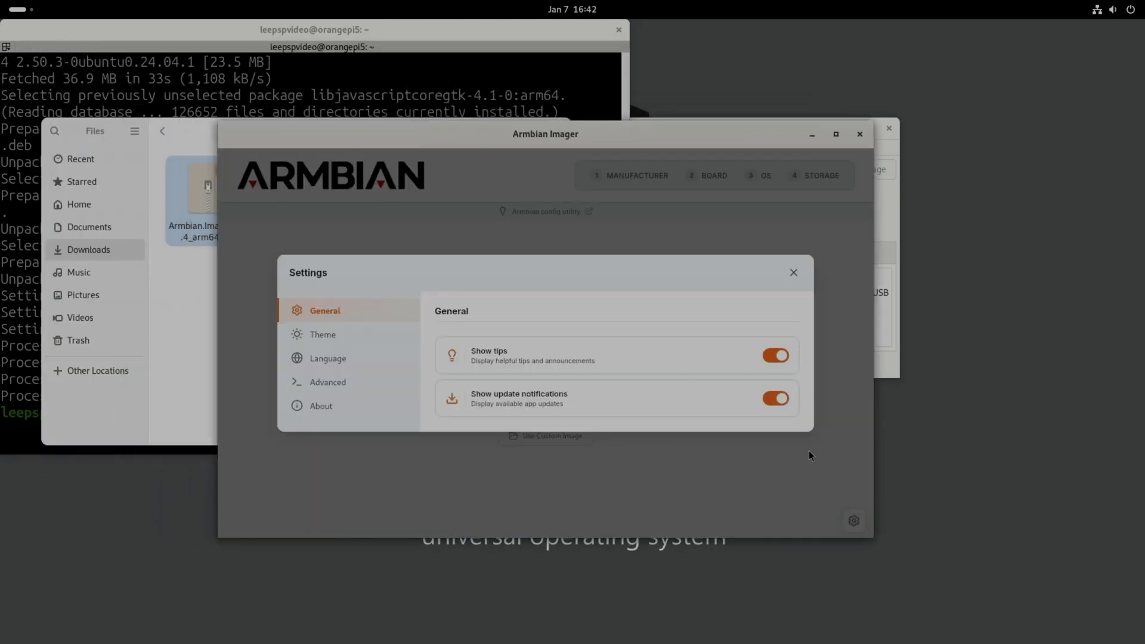
left_click(324, 409)
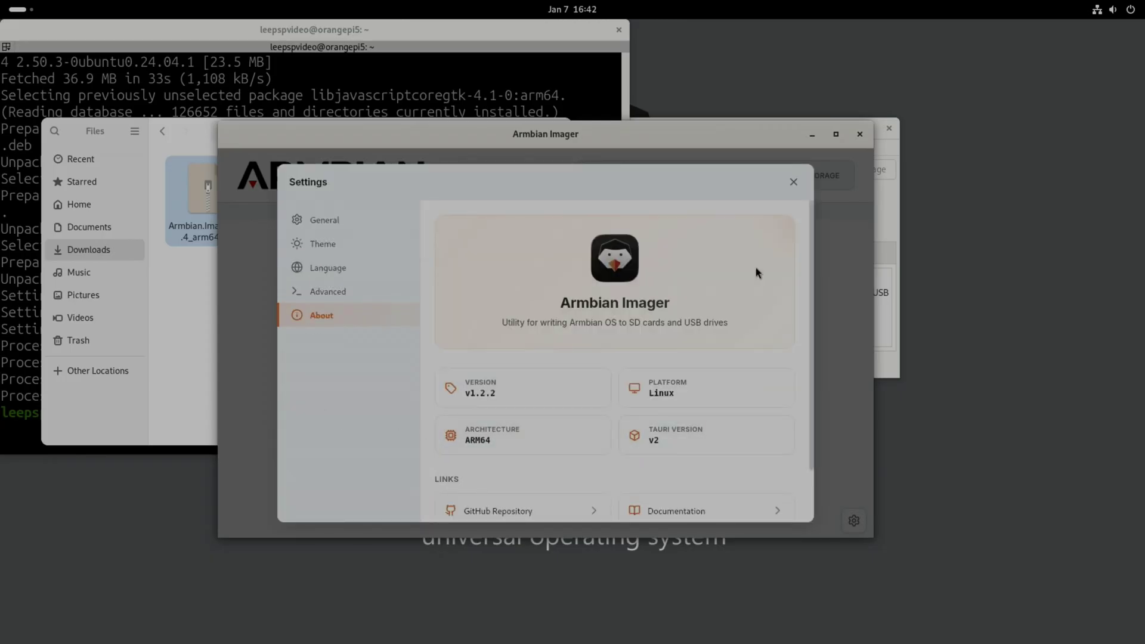
left_click(794, 183)
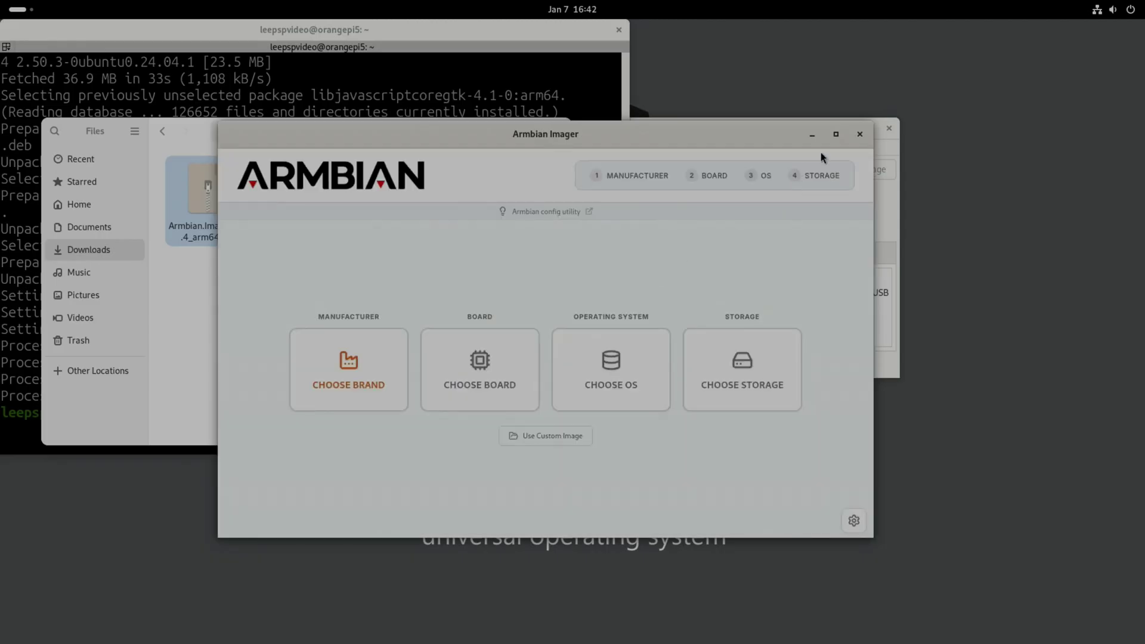
left_click(859, 134)
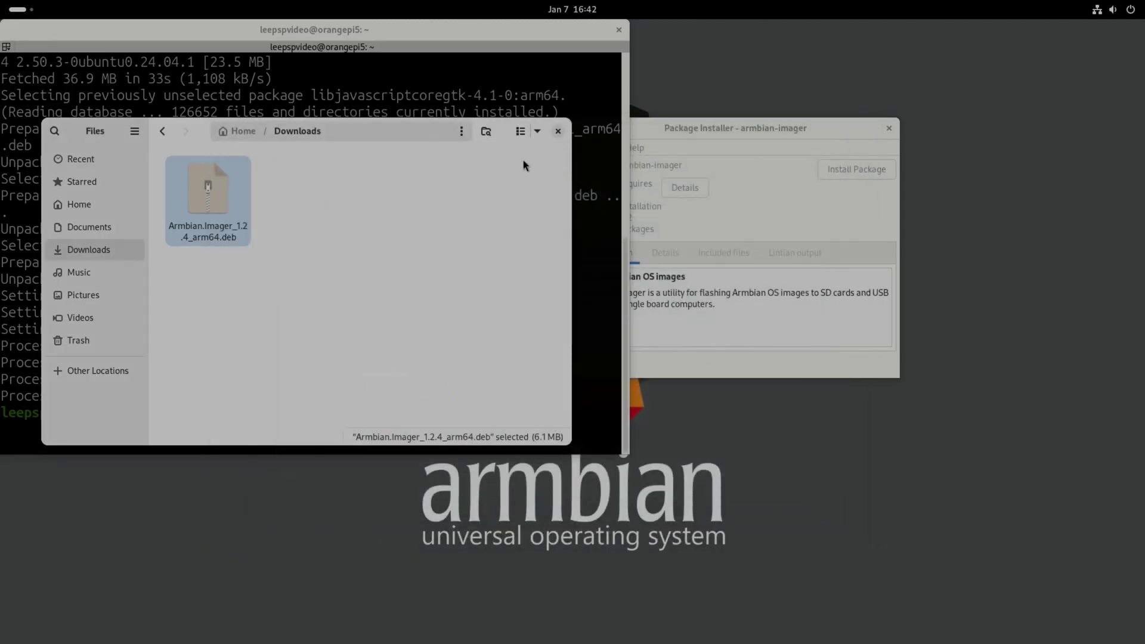
Close Files and the terminal, install the 1.2.4 .deb in GDebi with the password, then close it.
left_click(557, 130)
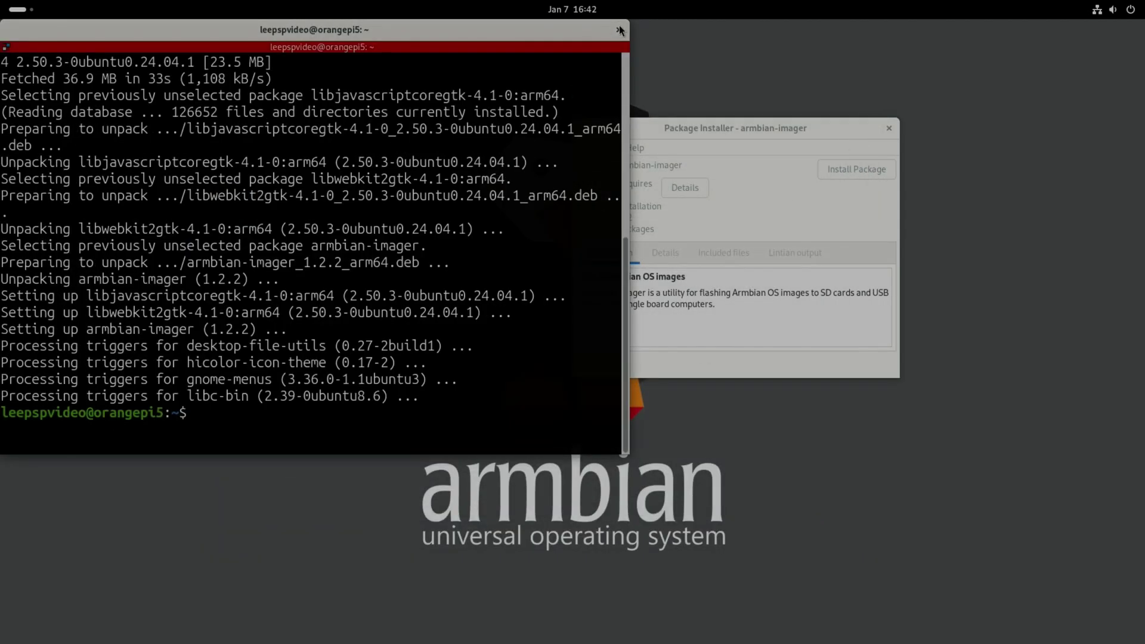
left_click(619, 29)
left_click(838, 172)
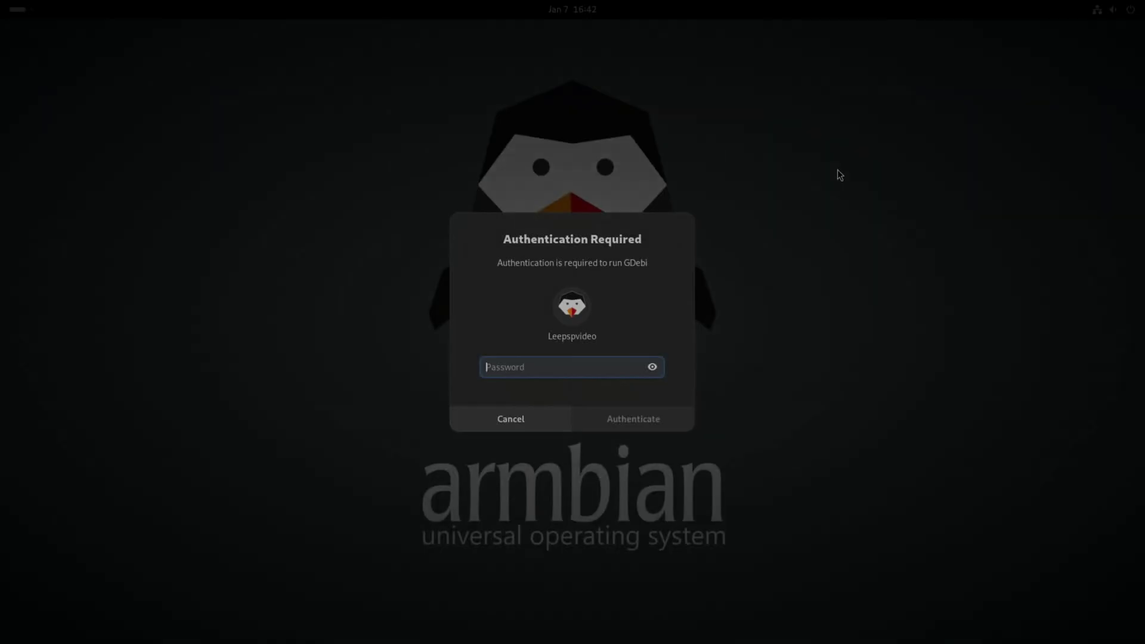
type("*")
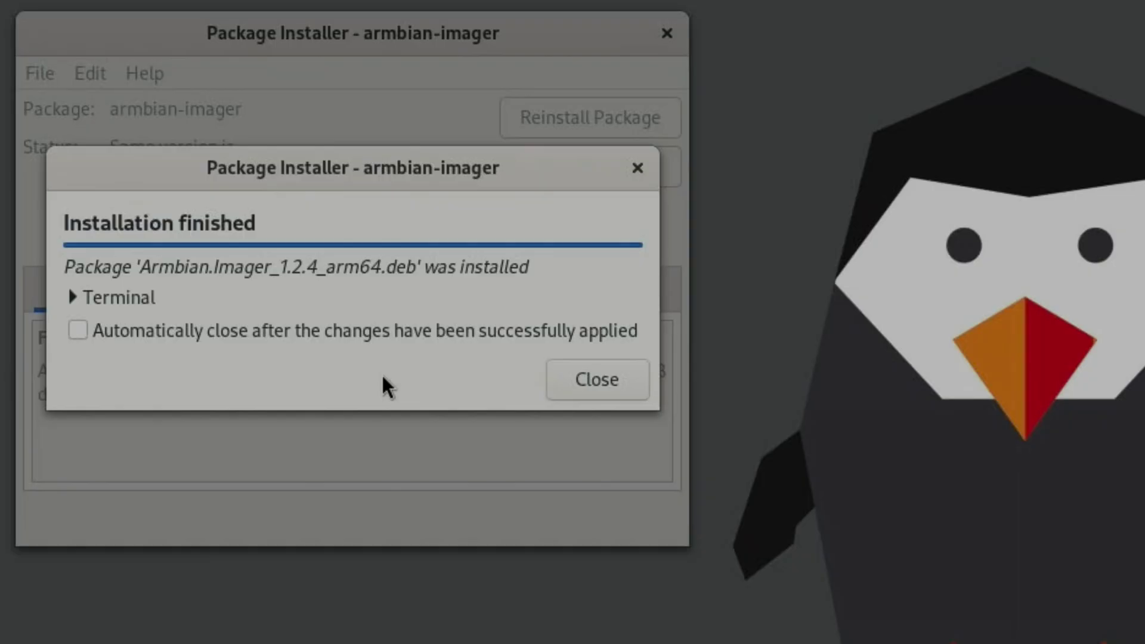
left_click(574, 388)
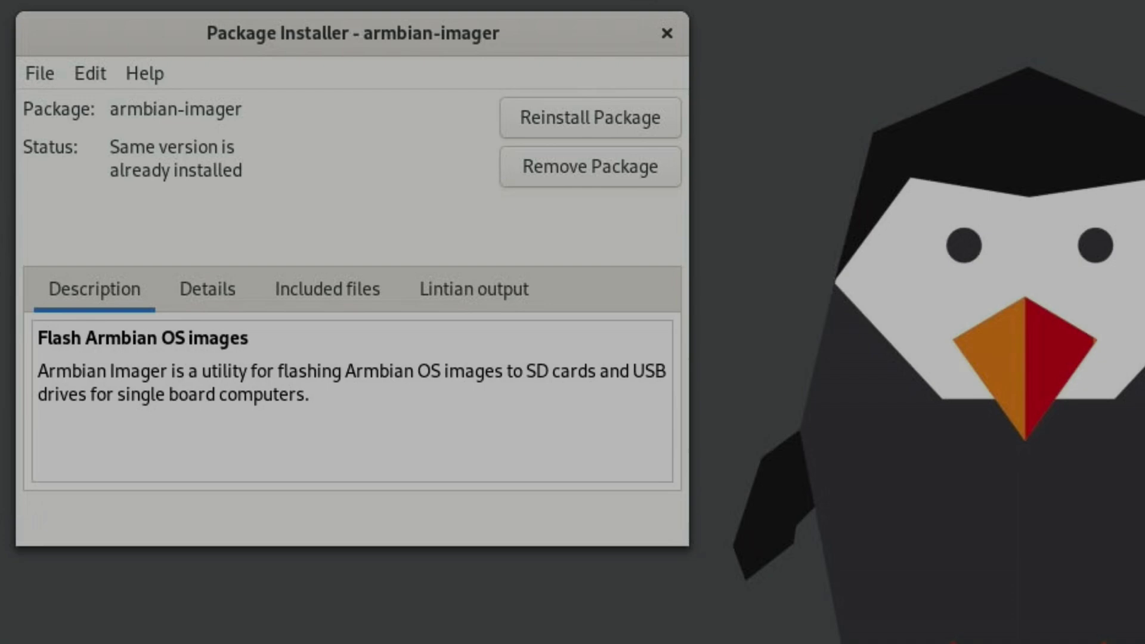
left_click(666, 31)
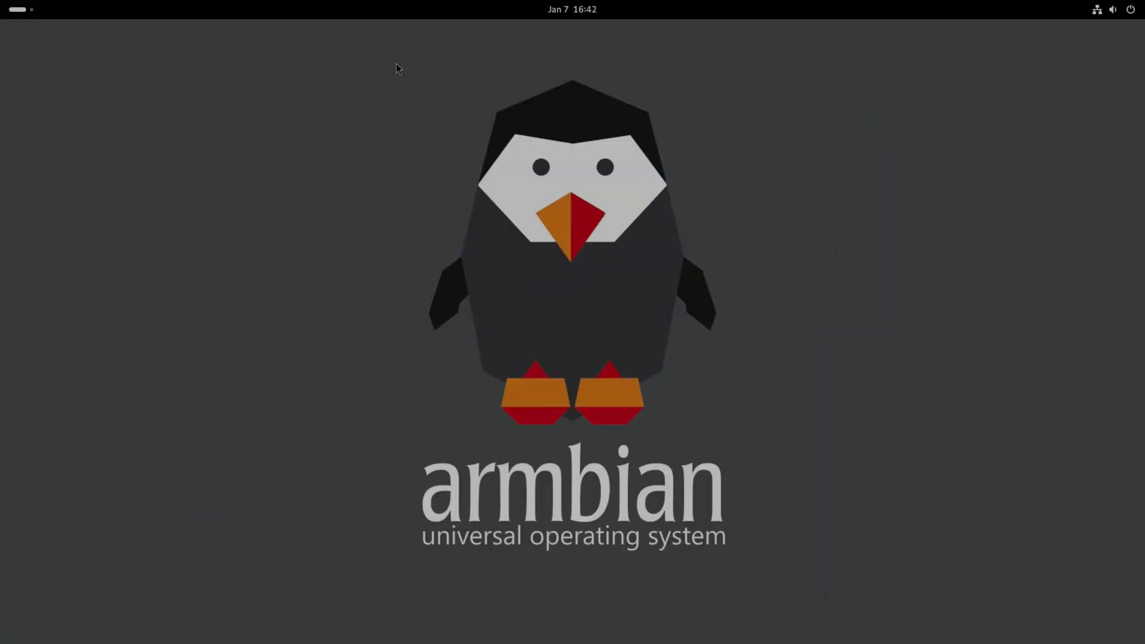
Relaunch Armbian Imager by searching for 'imager' in the app overview.
key("super")
type("imager")
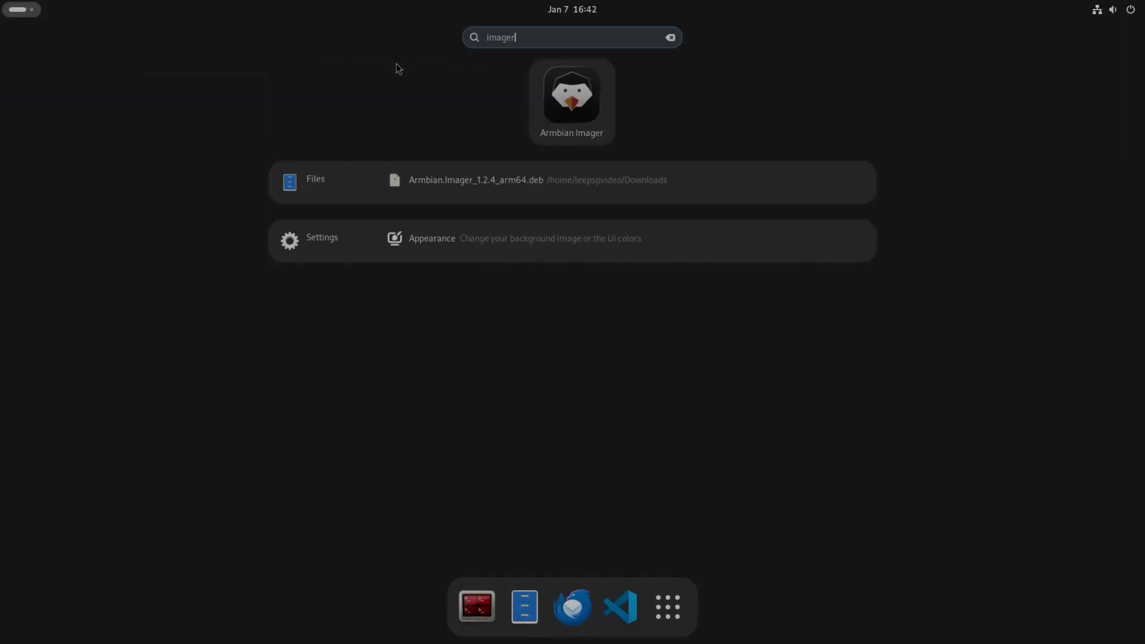
key("Return")
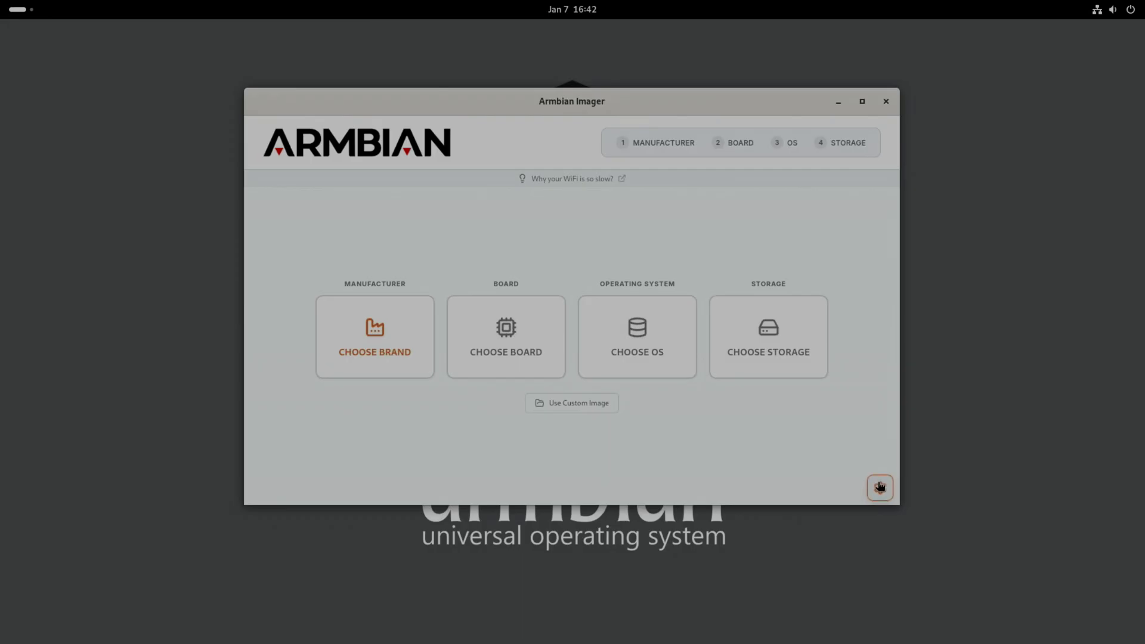
Confirm on the Settings About page that version v1.2.4 is installed, then close Settings.
left_click(880, 486)
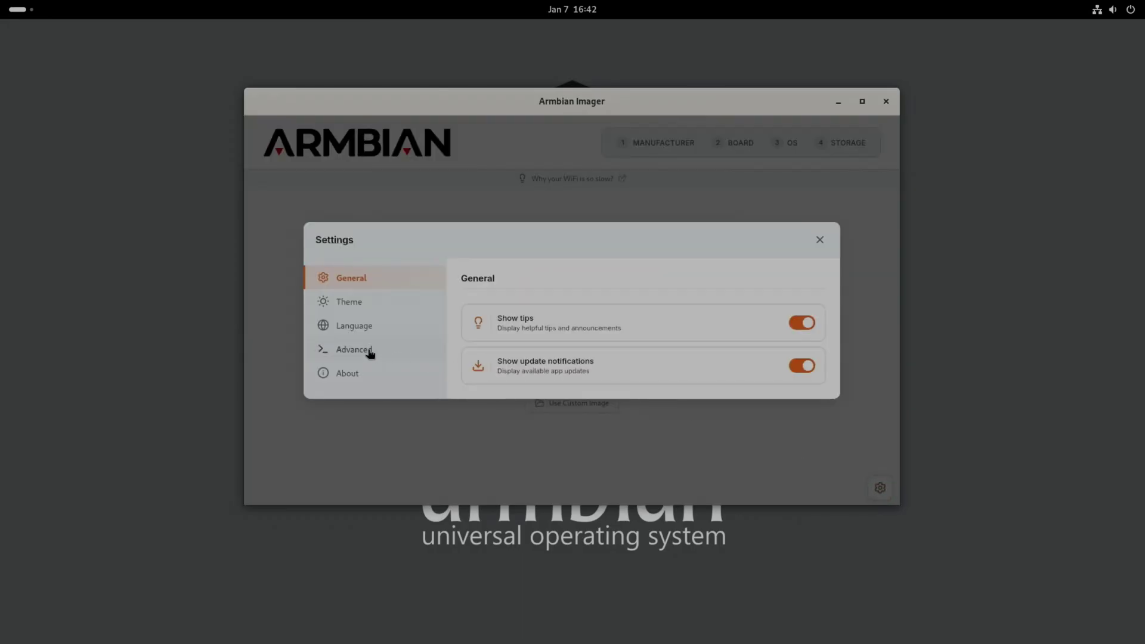
left_click(355, 374)
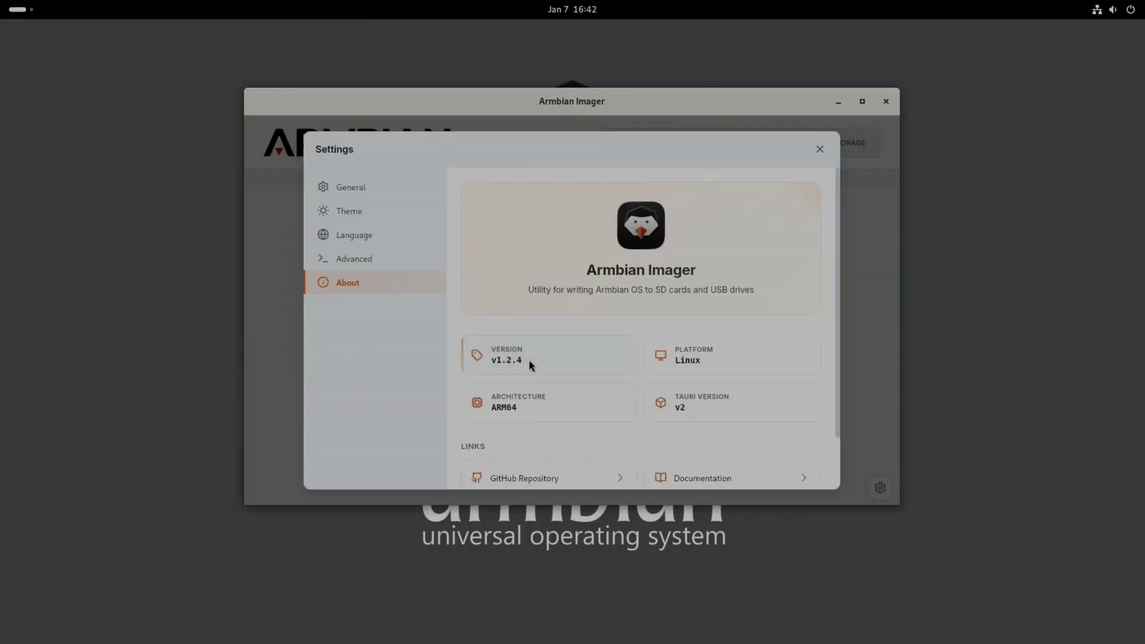
left_click(819, 150)
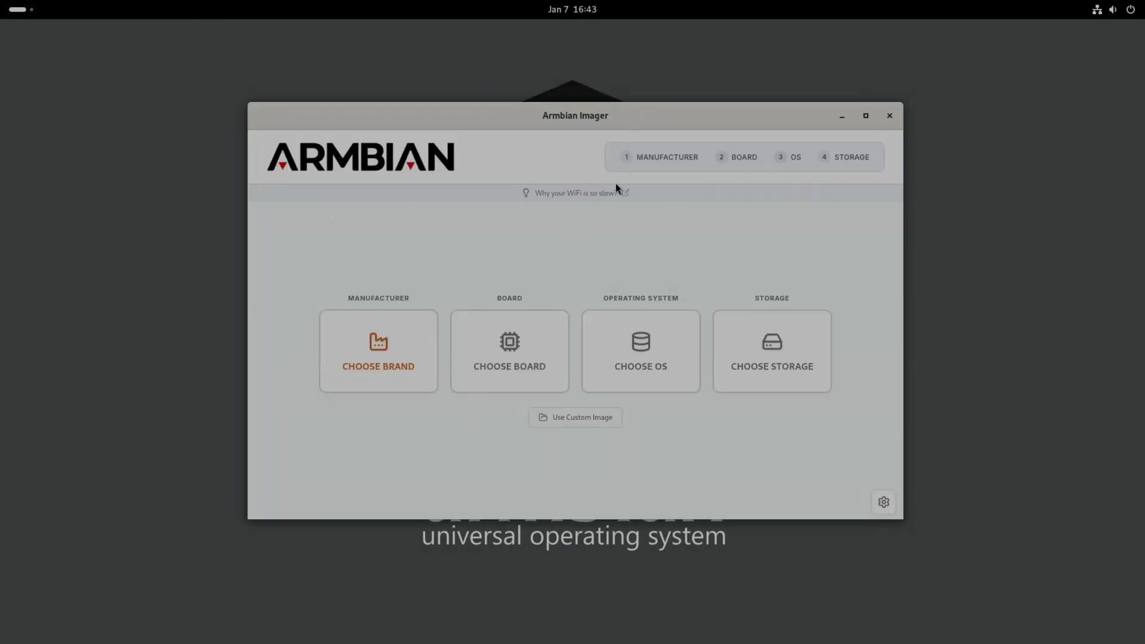